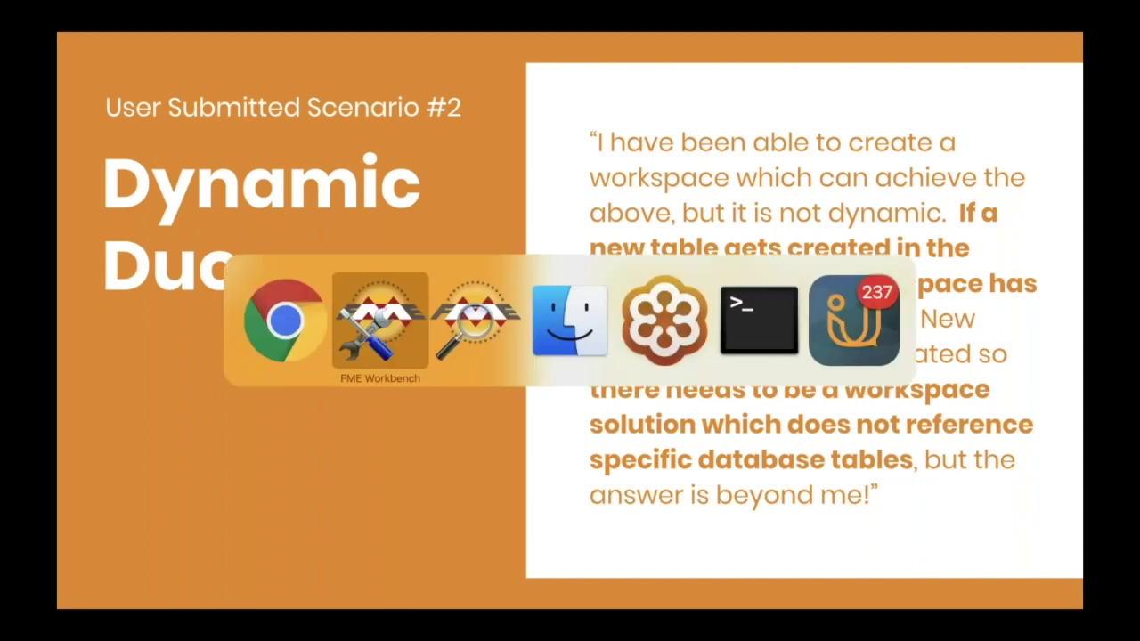
key(super+Tab)
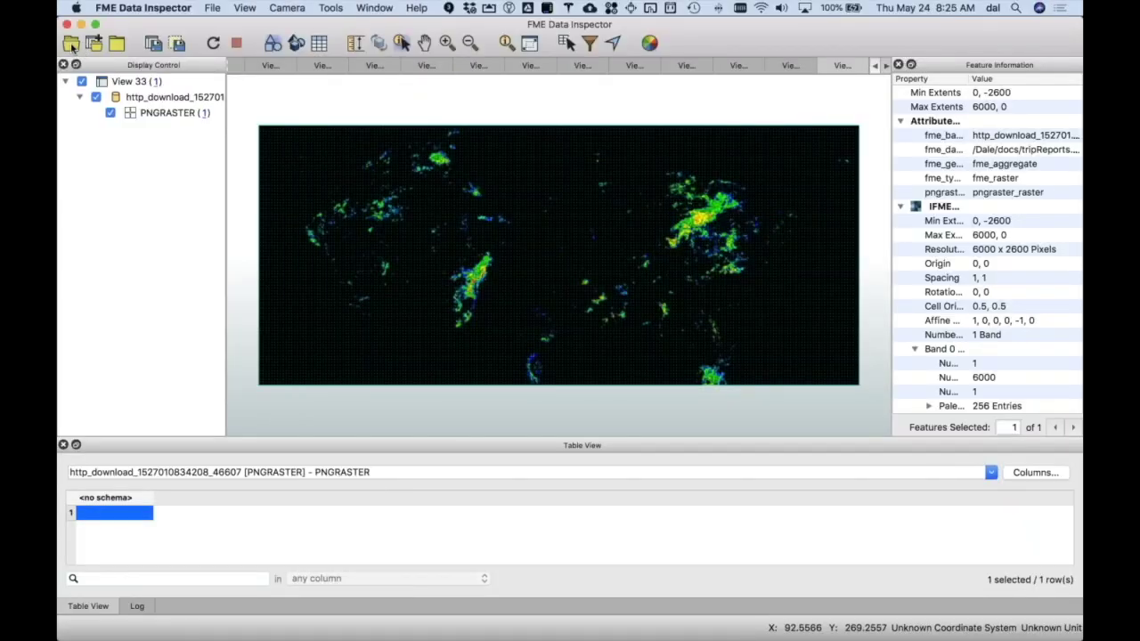
Start a new dataset to view with the Microsoft SQL Server Spatial (JDBC) reader format
click(71, 44)
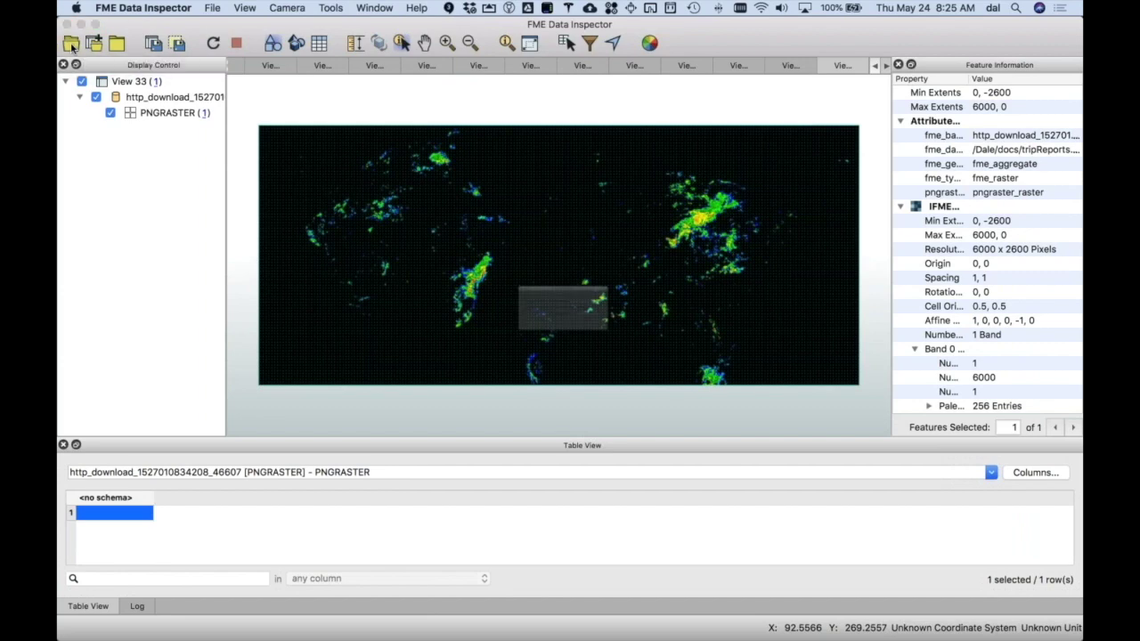
key(shift+Tab)
text(ms)
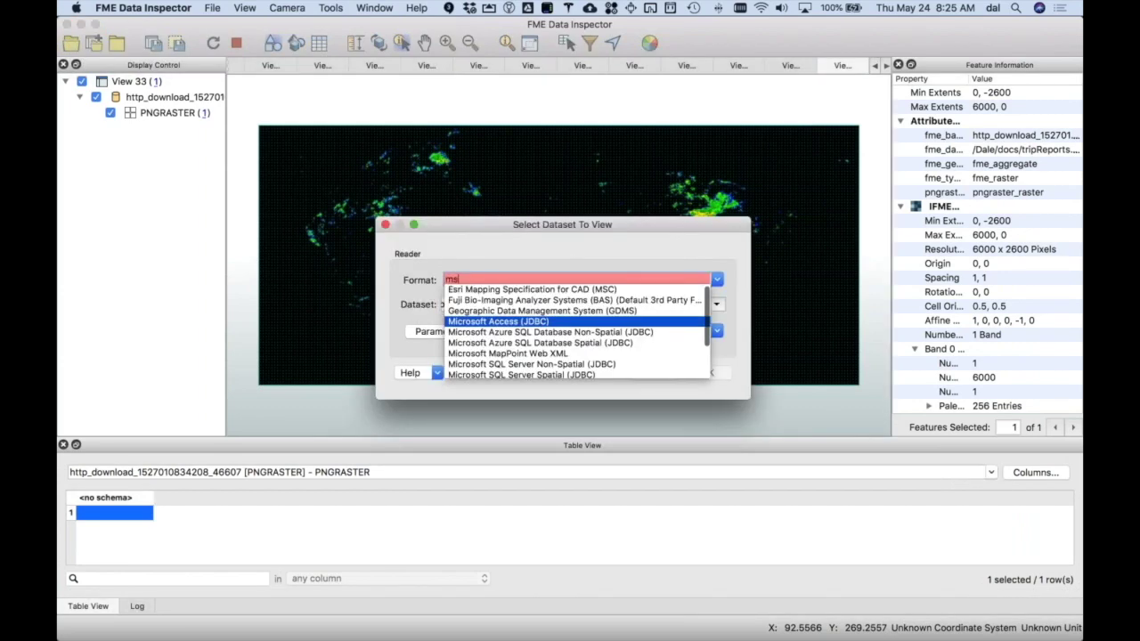
key(Down)
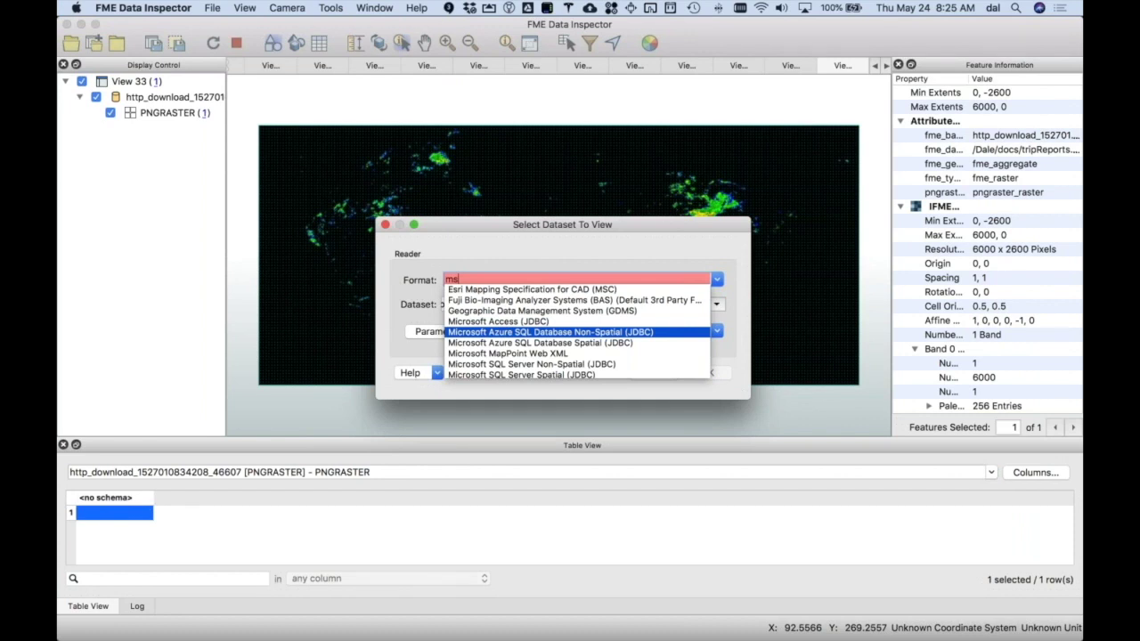
key(Down)
key(Down)
key(Down)
key(Down)
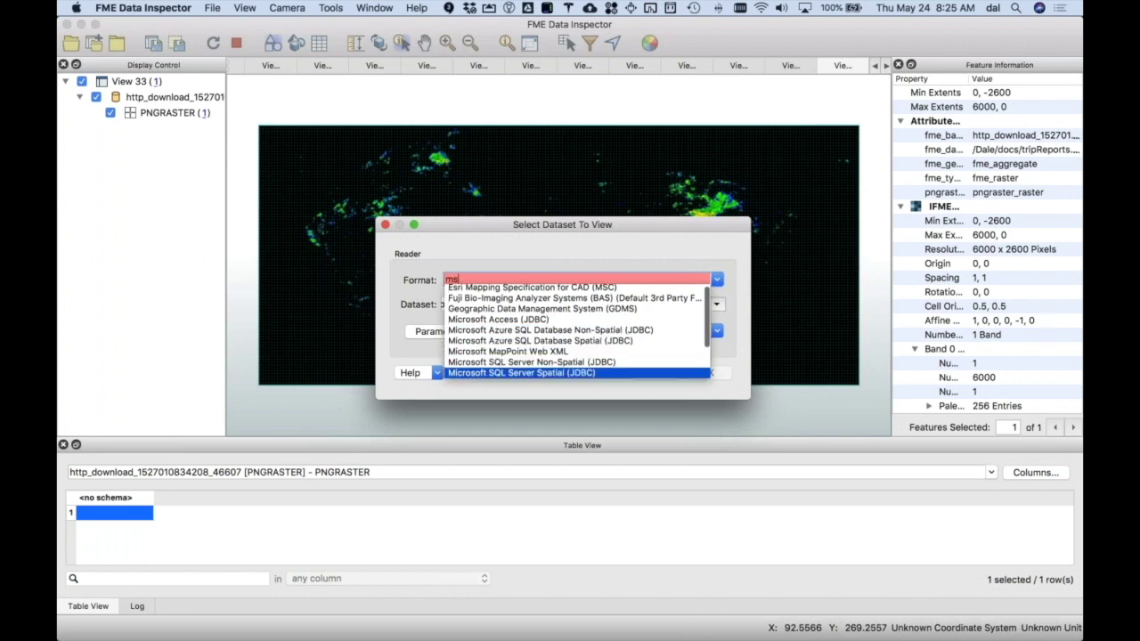
key(Return)
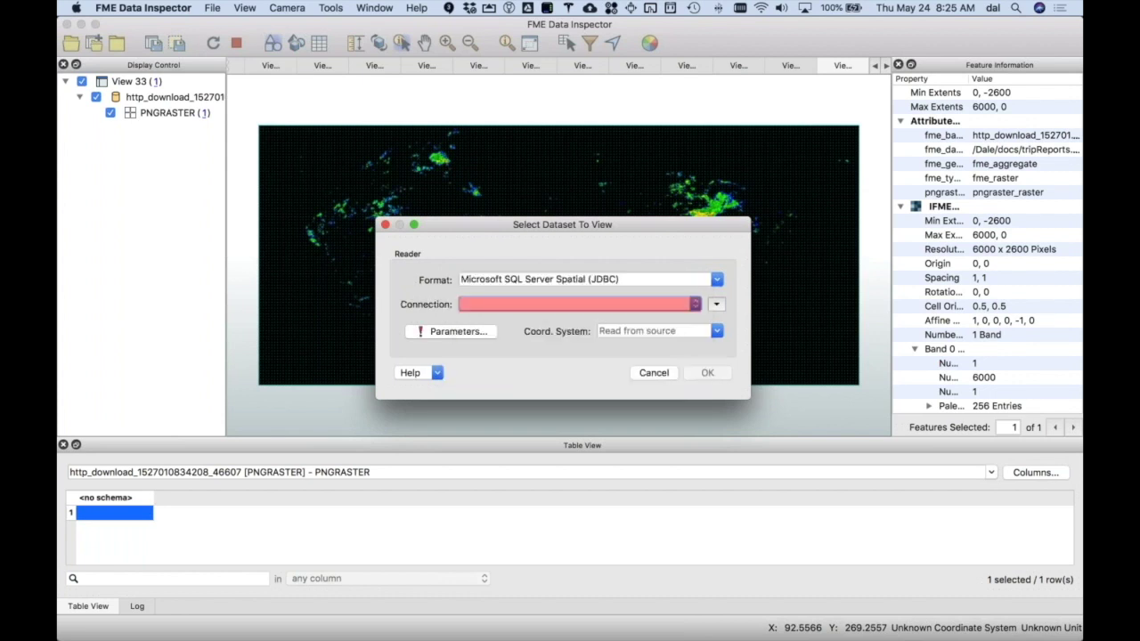
Choose the bd-sql08 connection and bring up the reader parameters
click(491, 305)
click(488, 303)
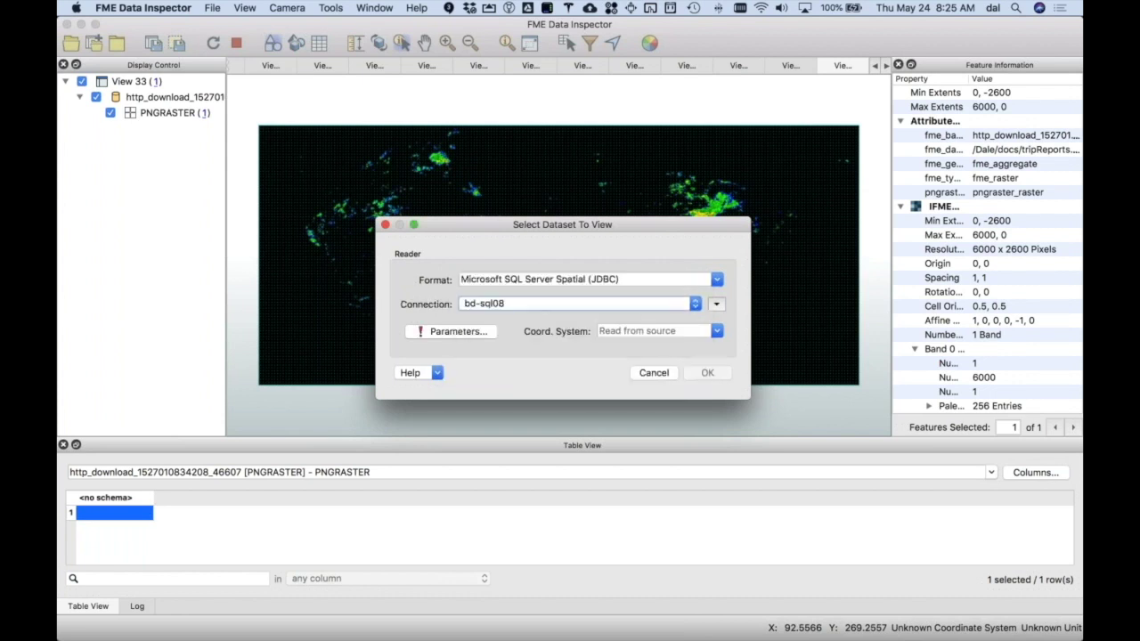
click(468, 334)
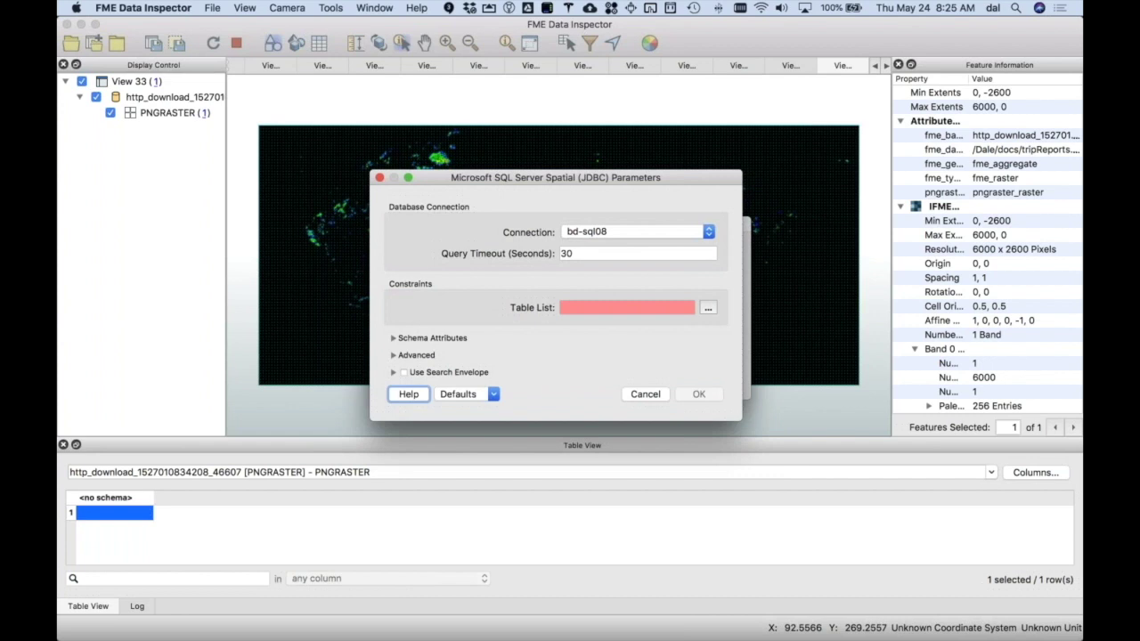
Browse the dbo tables to wind_turbine_layout v0–v6 and vc, then cancel without selecting any
click(708, 308)
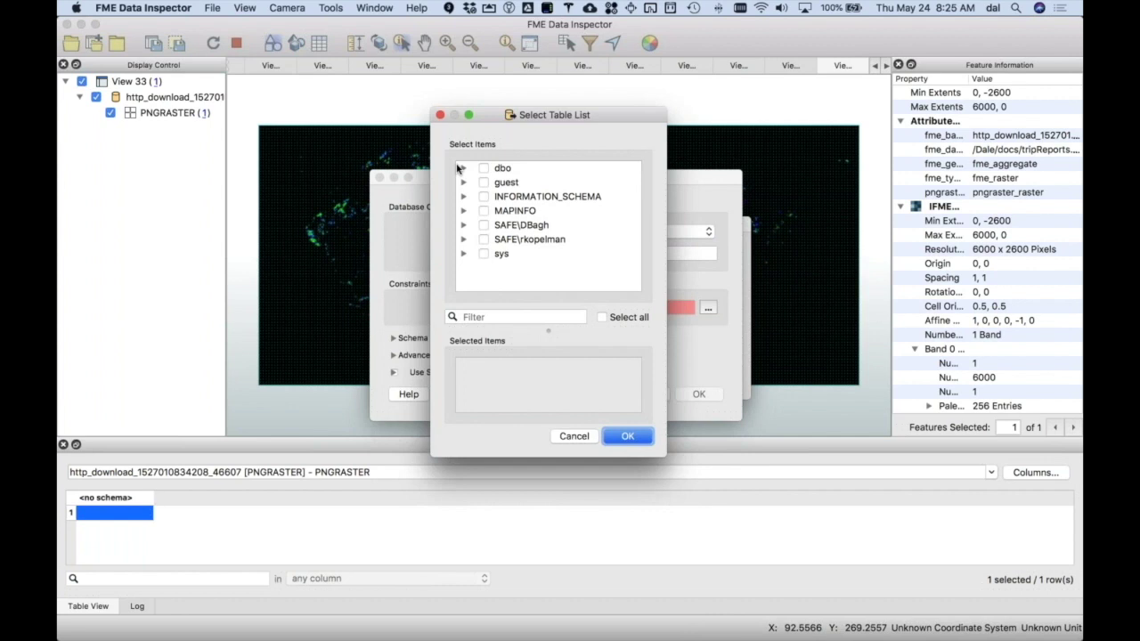
click(461, 169)
scroll(547, 219, down, 2)
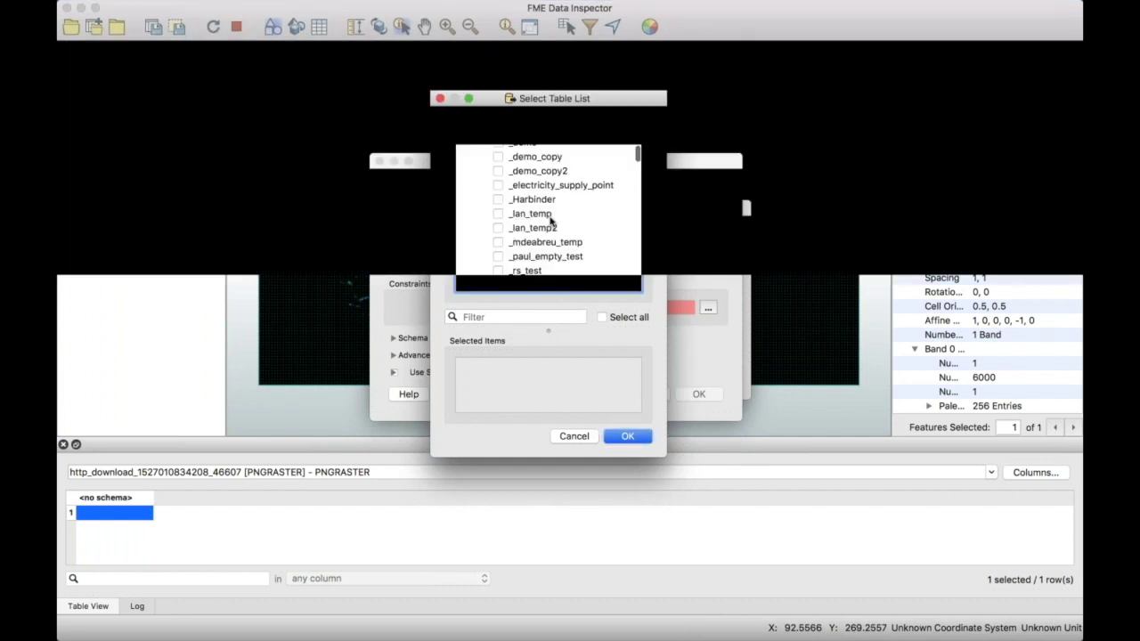
scroll(551, 219, down, 10)
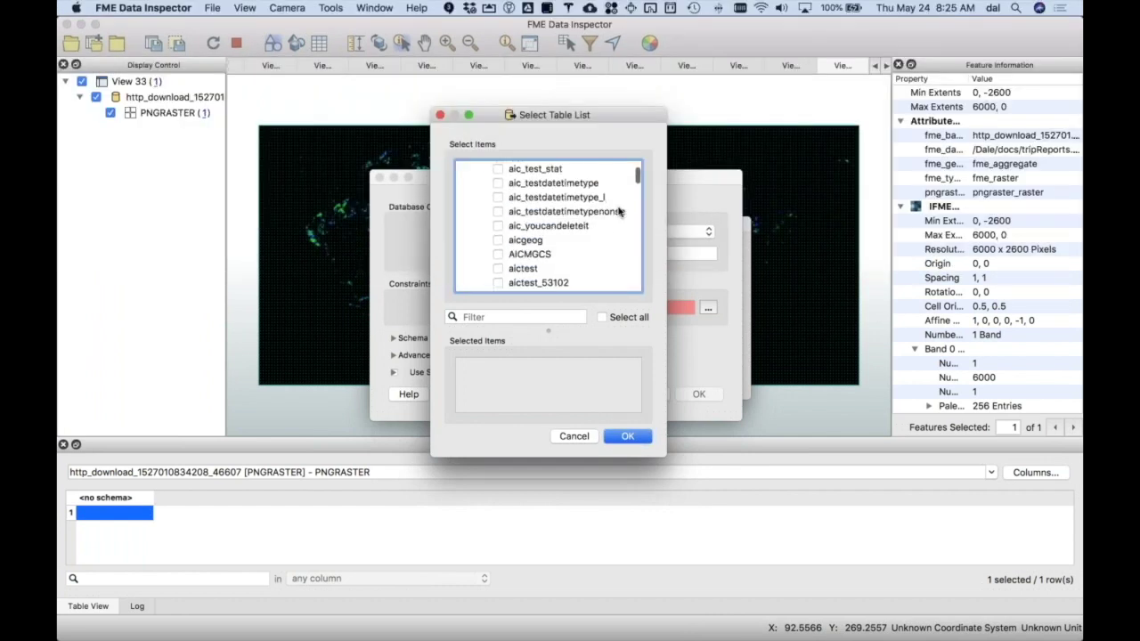
drag(636, 172, 636, 283)
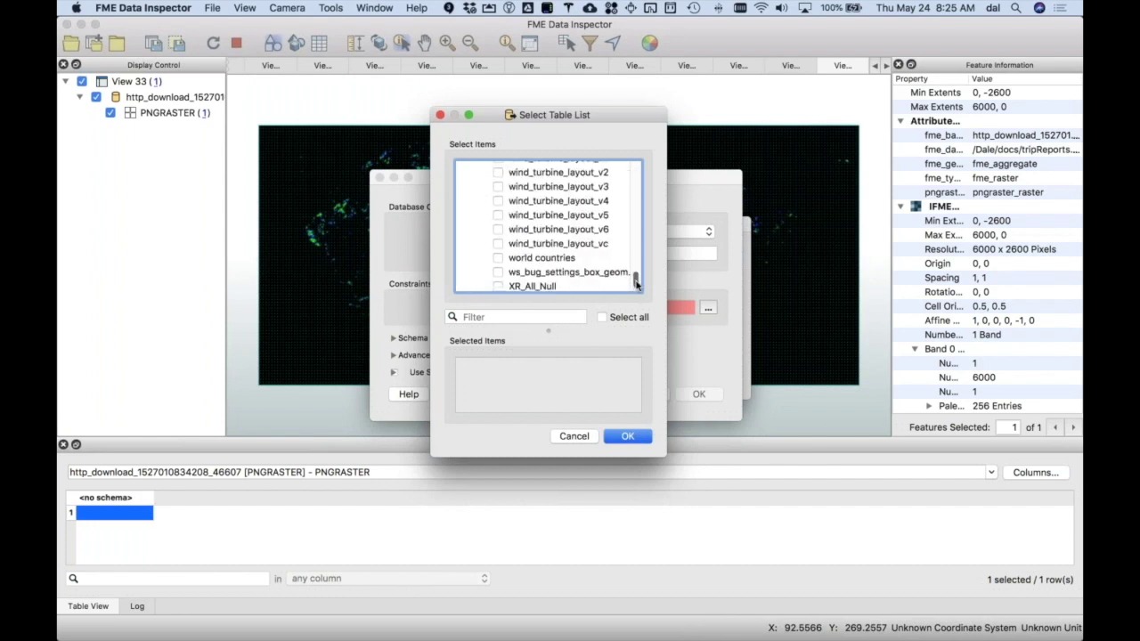
scroll(615, 266, up, 3)
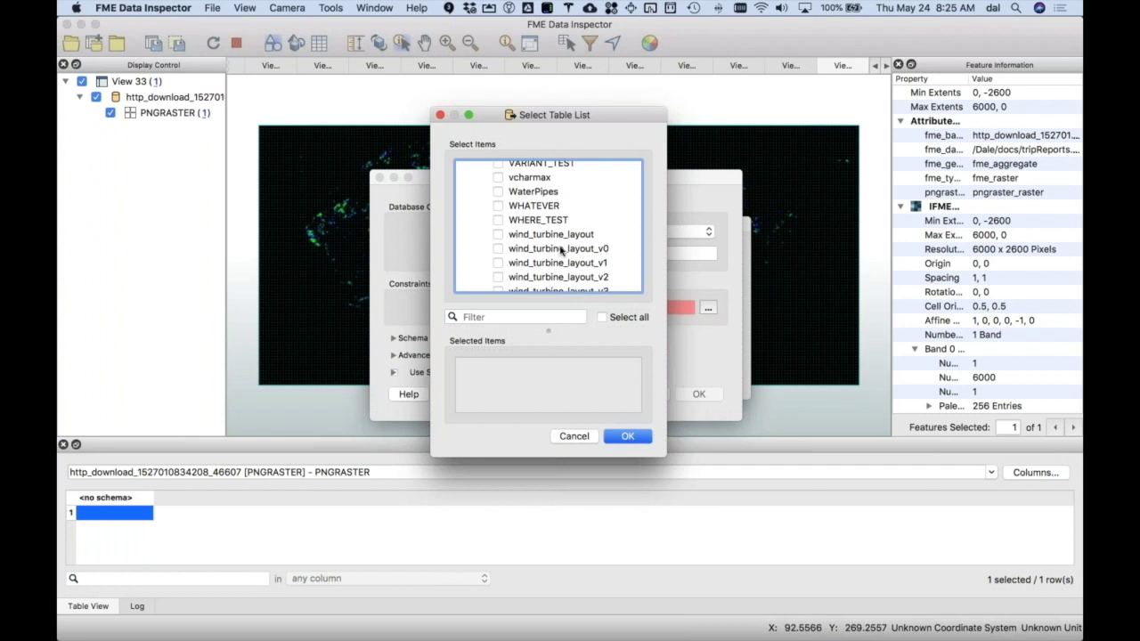
scroll(574, 244, down, 3)
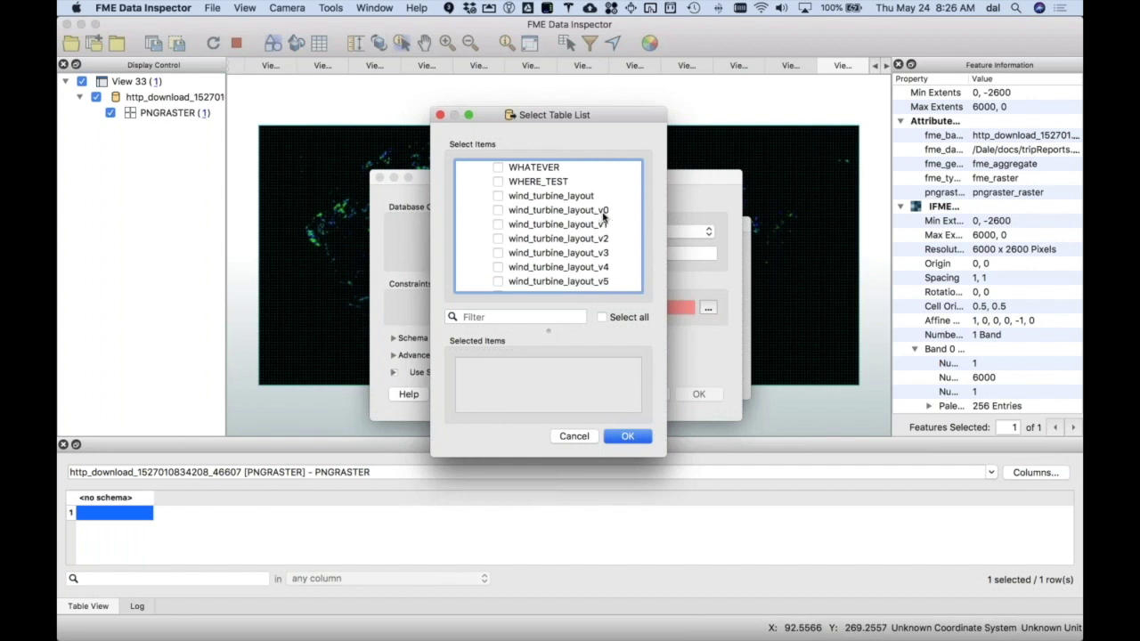
scroll(603, 250, down, 2)
scroll(603, 254, down, 2)
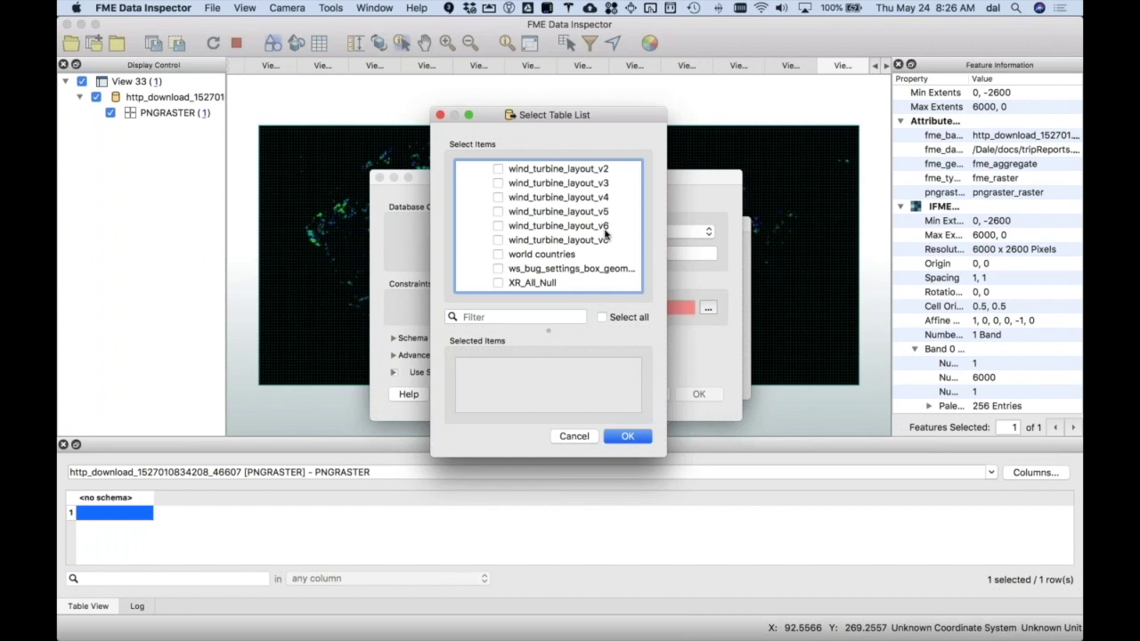
scroll(609, 268, down, 1)
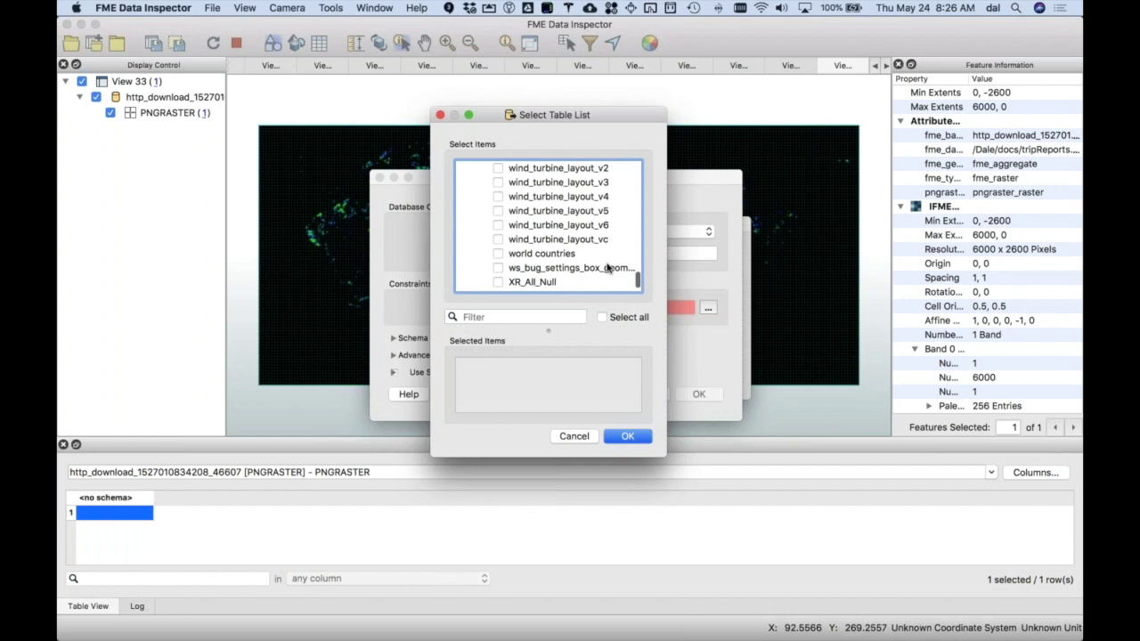
click(574, 436)
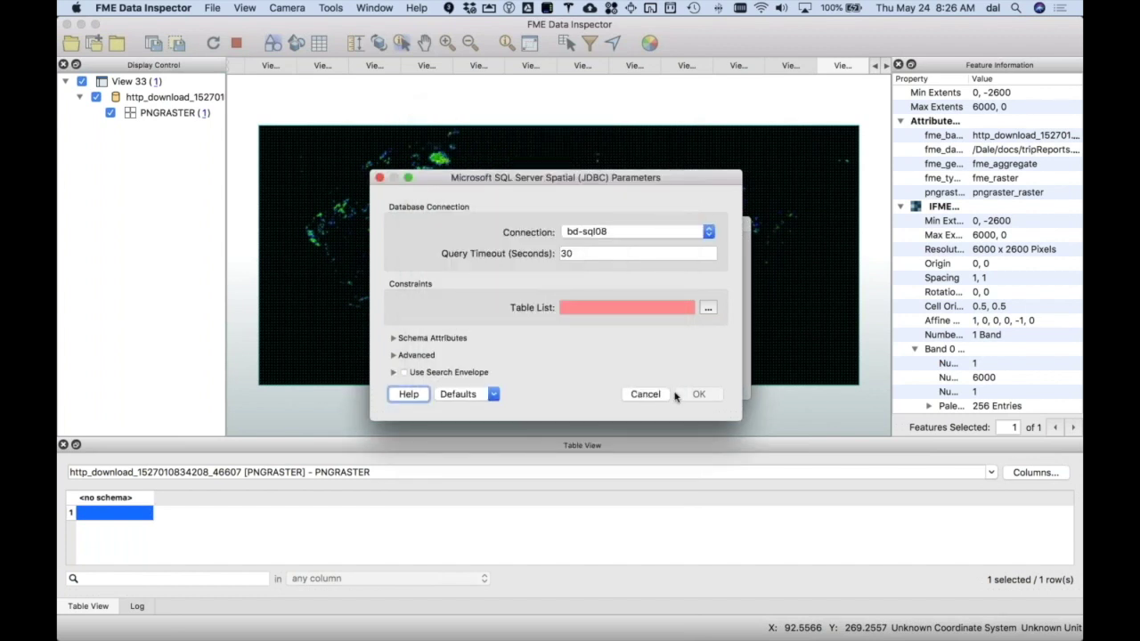
Cancel the Data Inspector dialogs and close the radradar_2.fmw workspace in FME Workbench
click(646, 394)
click(652, 372)
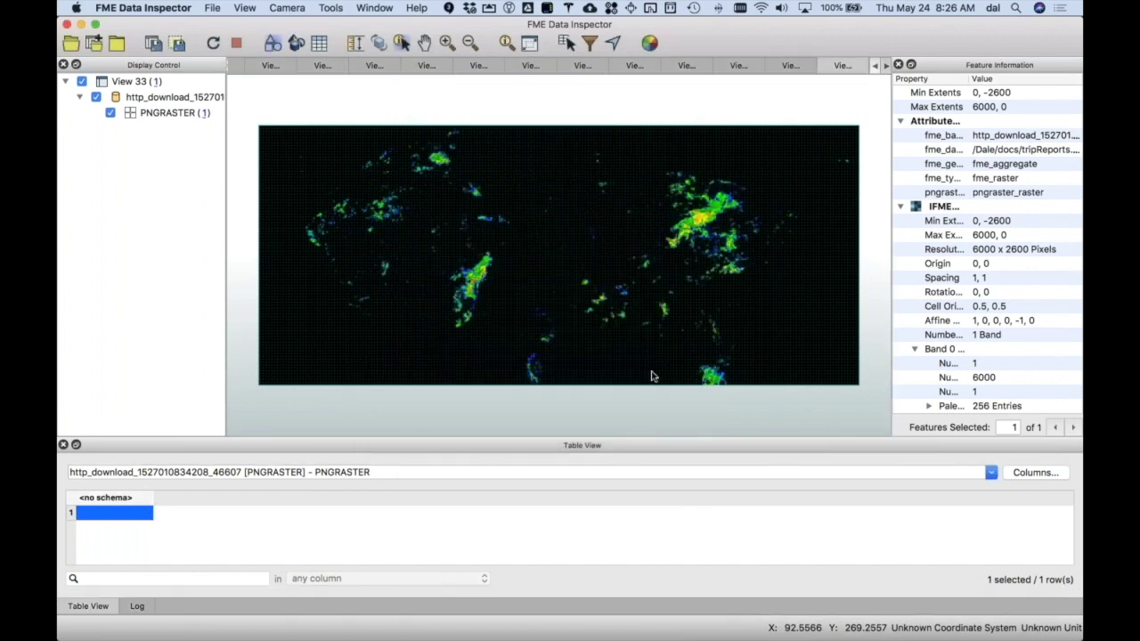
key(super+Tab)
key(super+Tab)
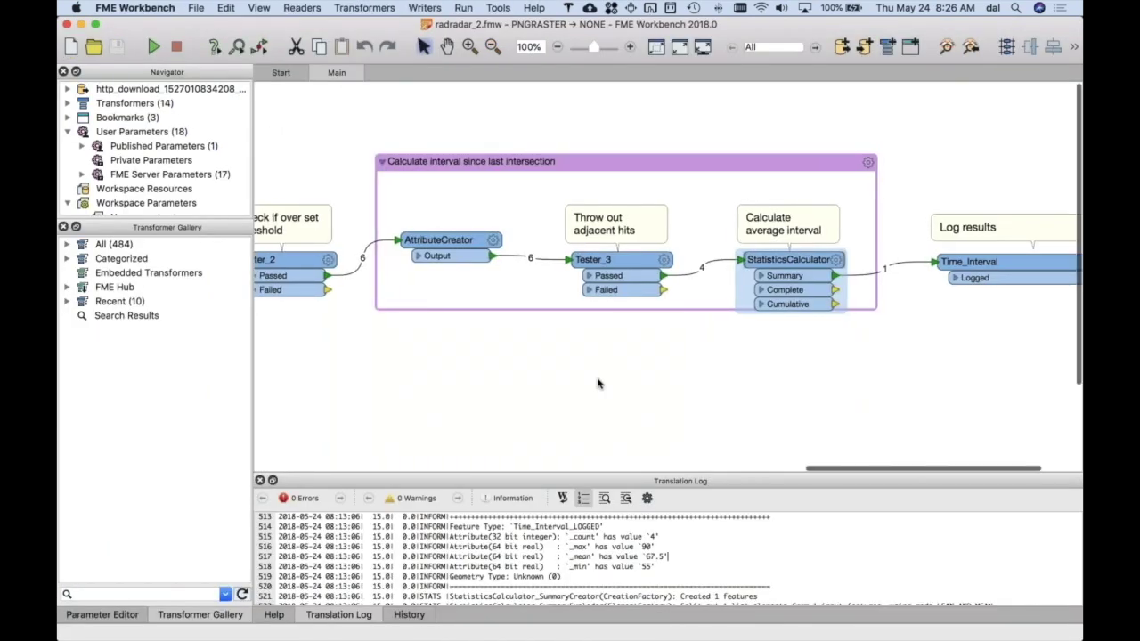
scroll(597, 384, left, 10)
click(317, 72)
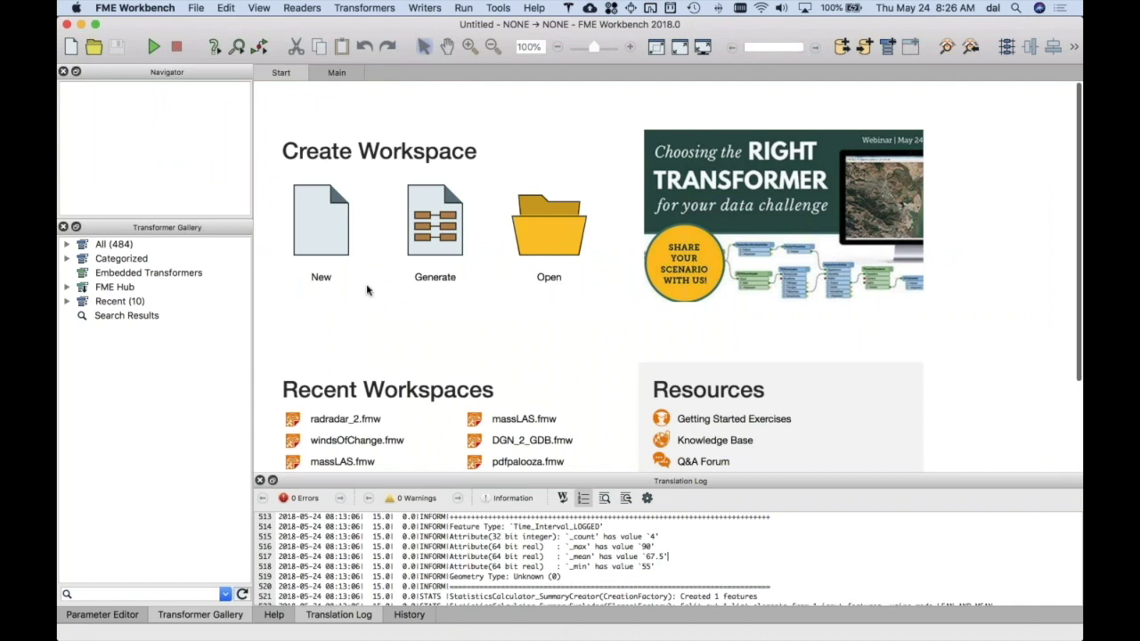
scroll(373, 302, down, 1)
scroll(373, 301, down, 3)
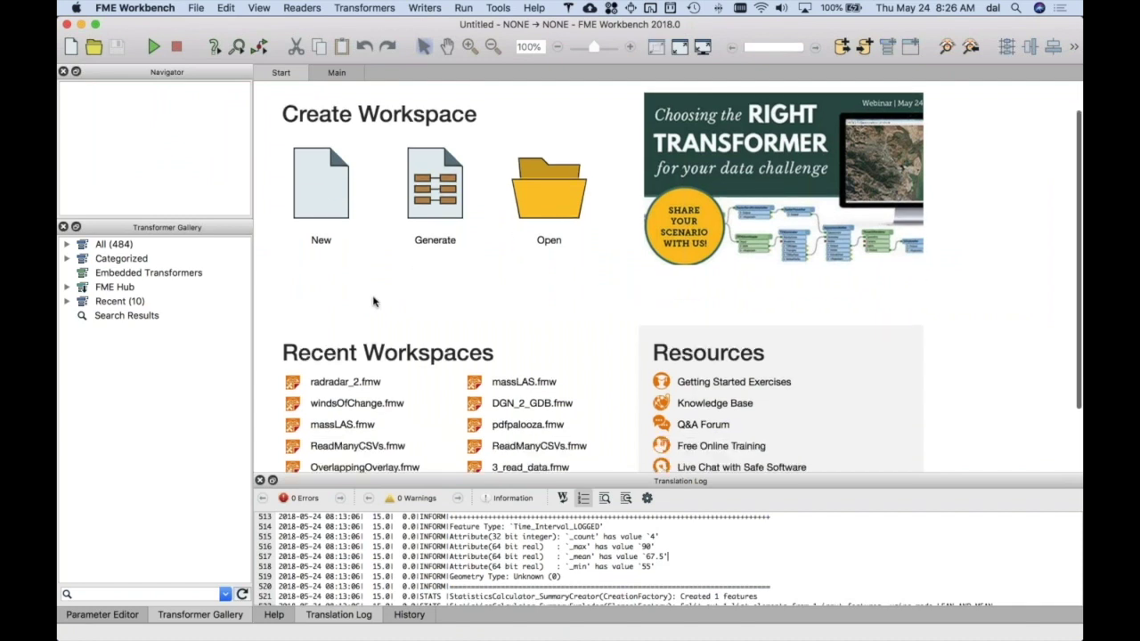
Drag 3_read_data.fmw from Finder's 2-DynamicDuo folder into FME Workbench to open it
key(super+Tab)
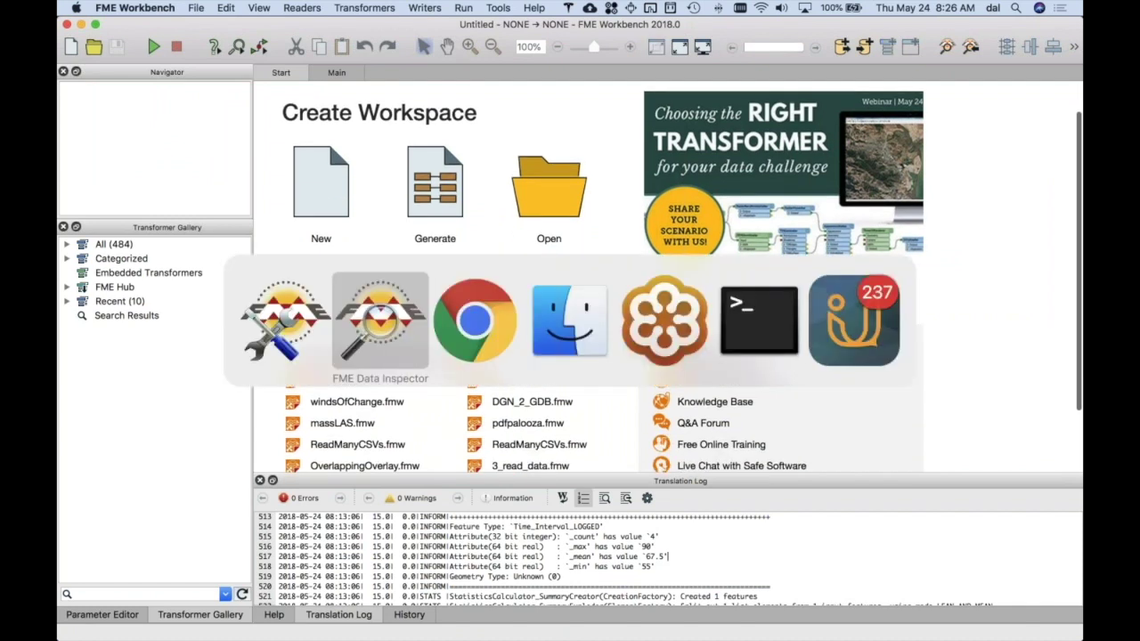
key(super+Tab)
key(super+Tab)
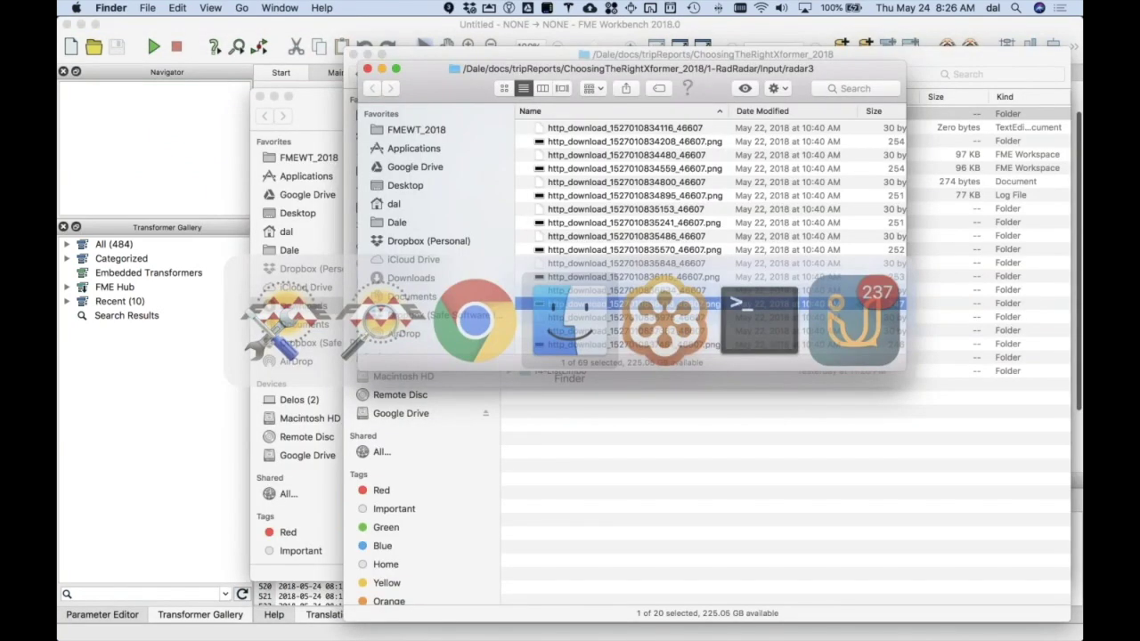
key(super+shift+g)
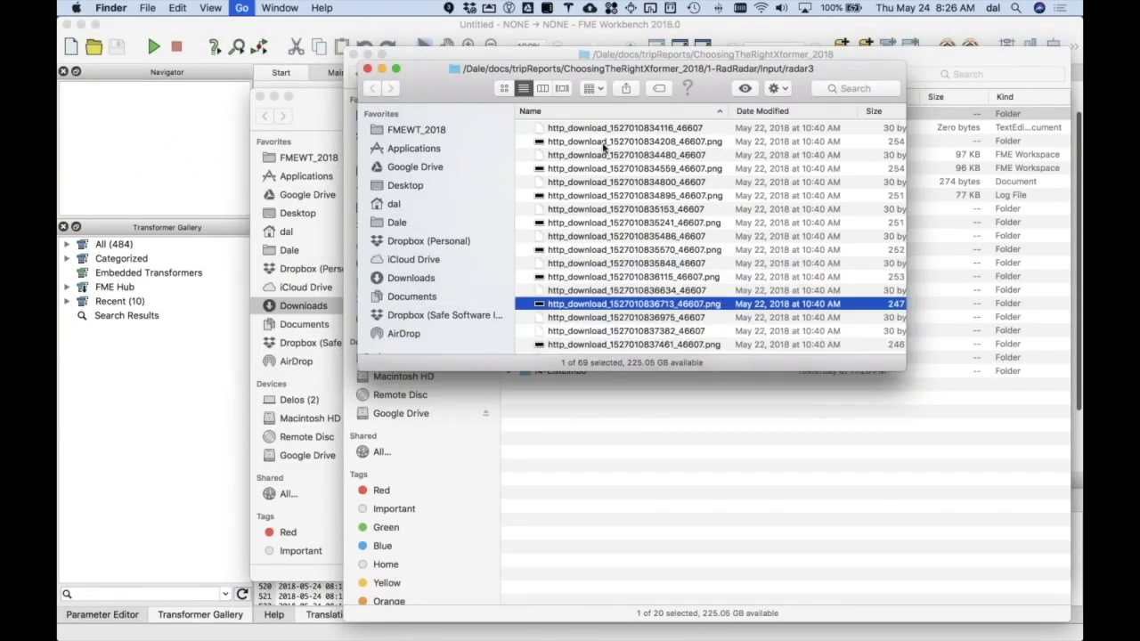
key(super+Up)
key(super+Up)
key(super+Up)
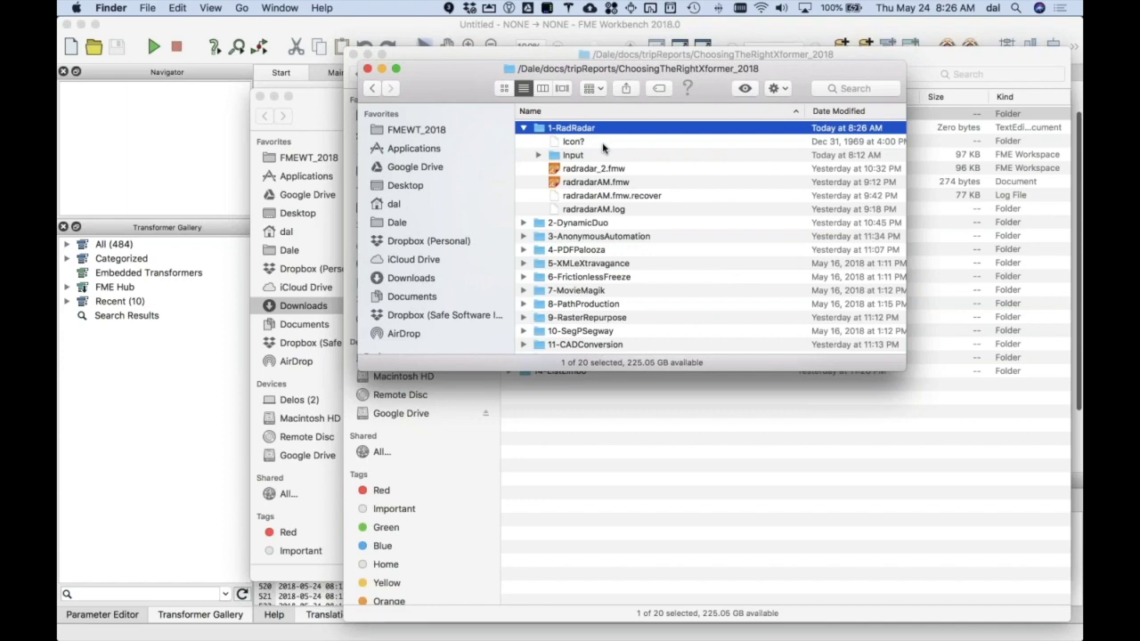
double_click(587, 227)
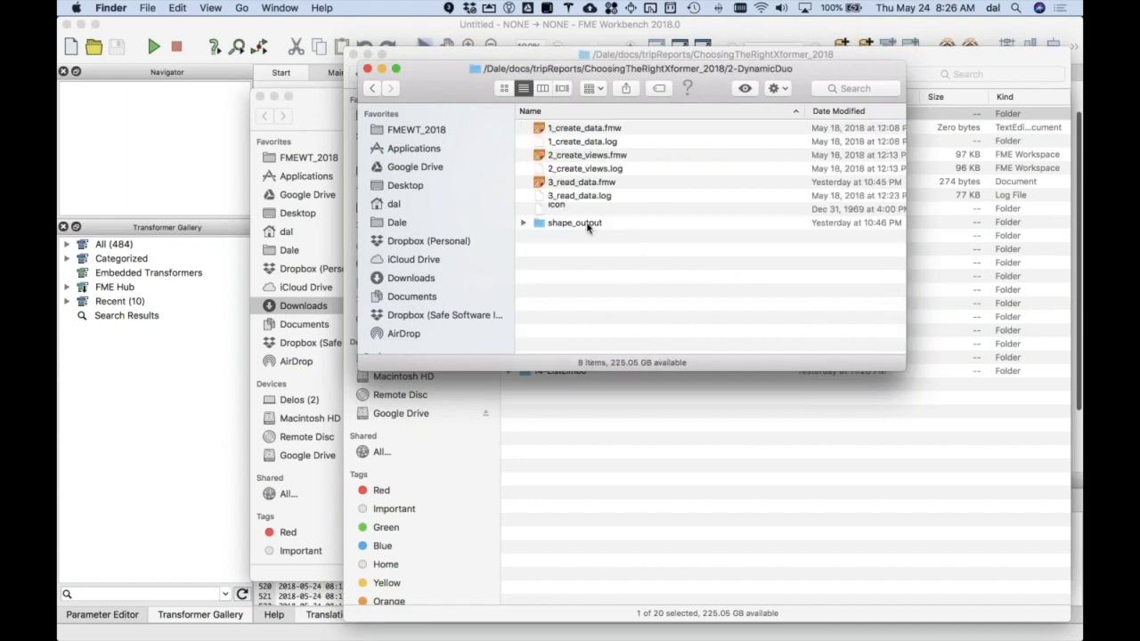
drag(588, 186, 635, 219)
key(super+Tab)
drag(581, 249, 485, 288)
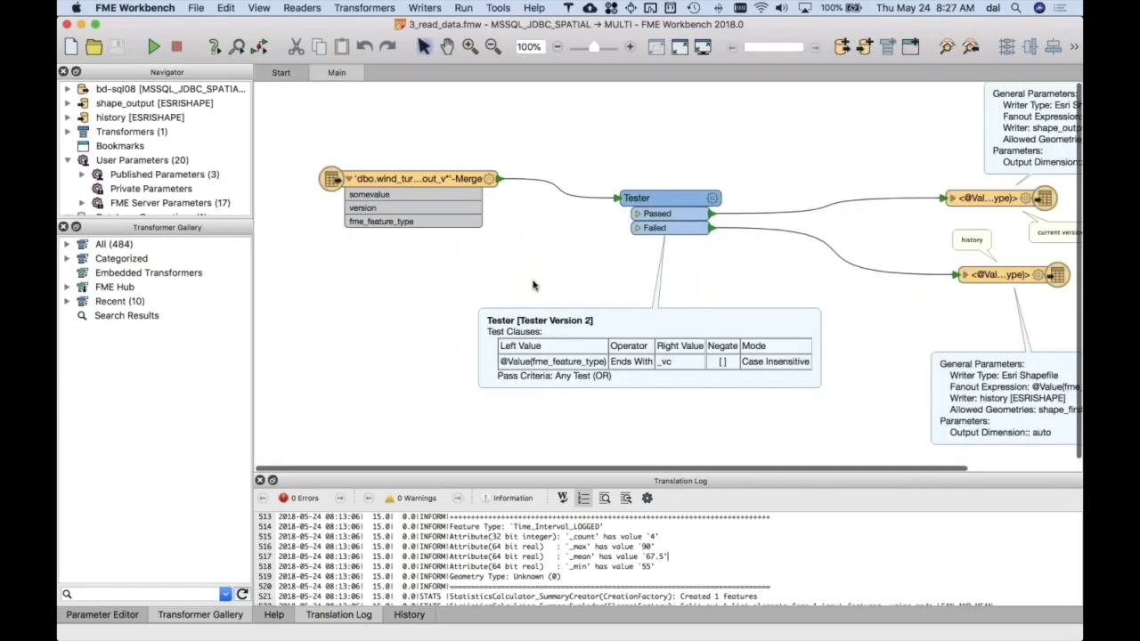
scroll(532, 285, right, 1)
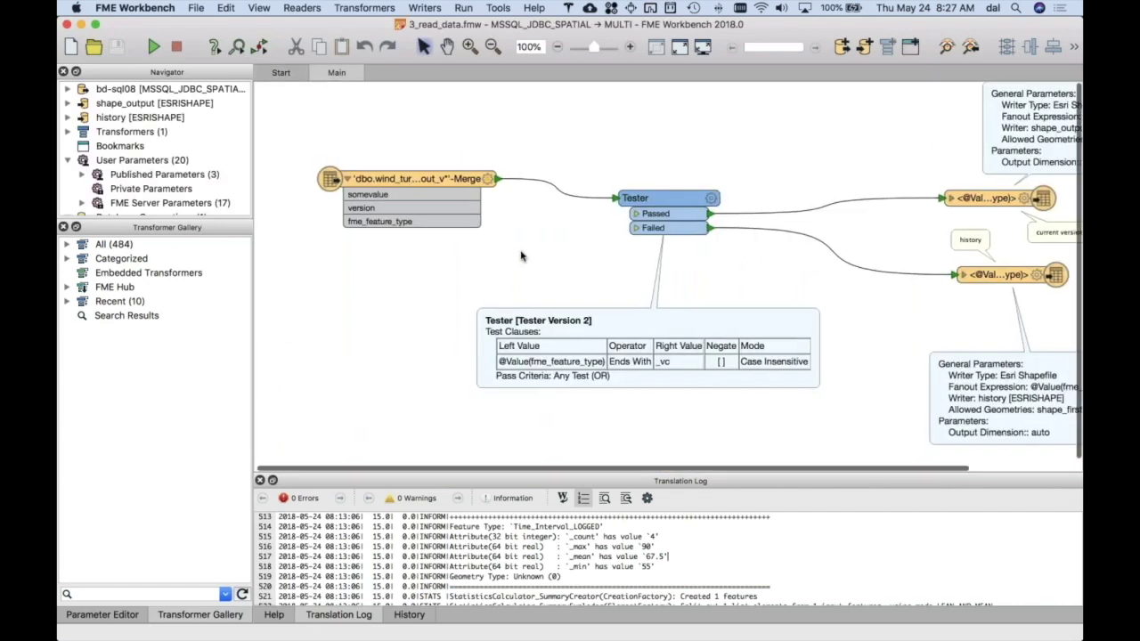
scroll(522, 256, right, 5)
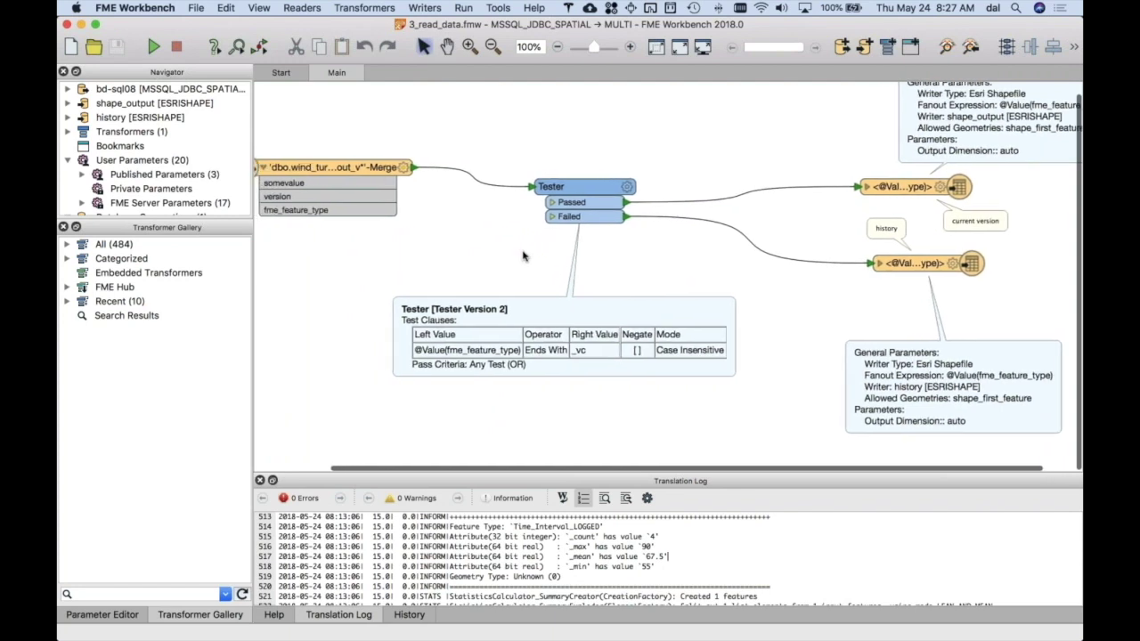
scroll(523, 256, left, 1)
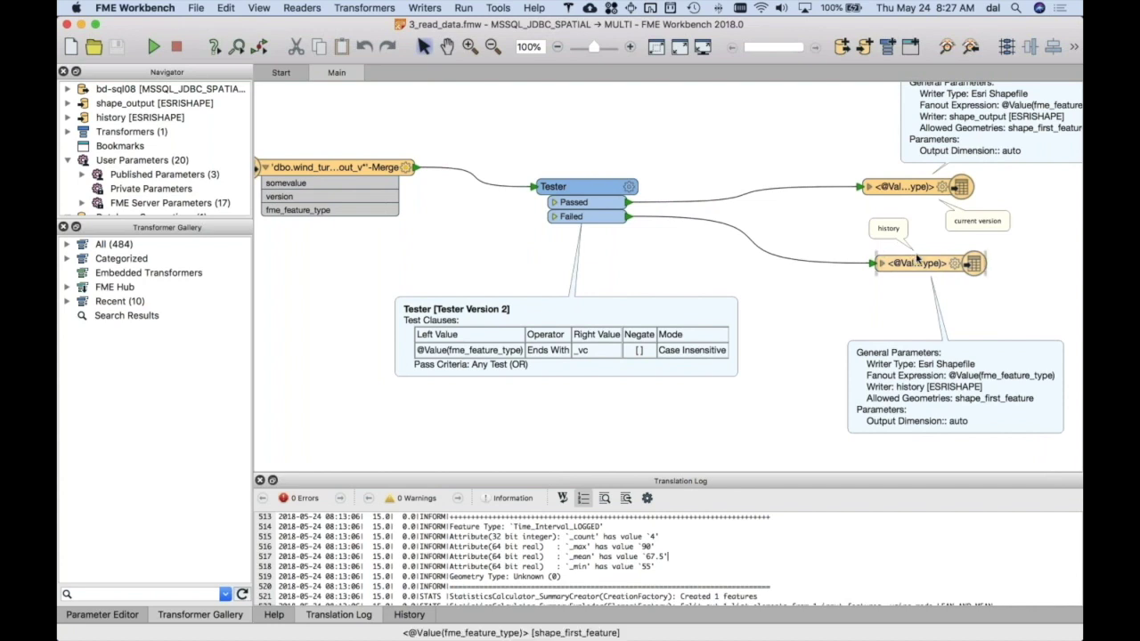
mouse_move(923, 192)
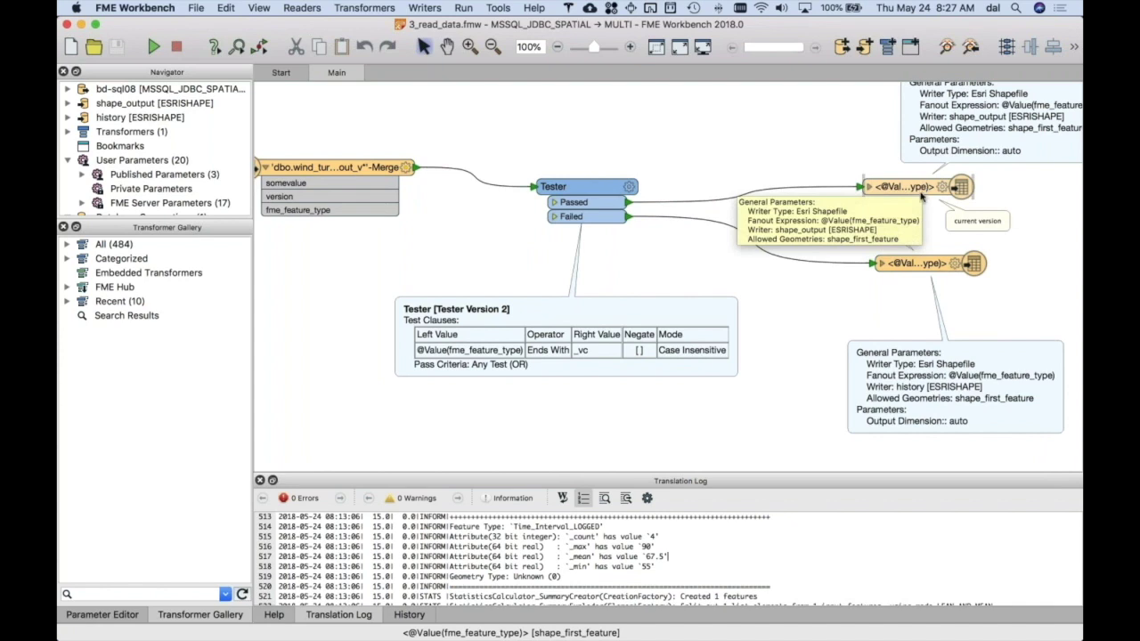
mouse_move(911, 267)
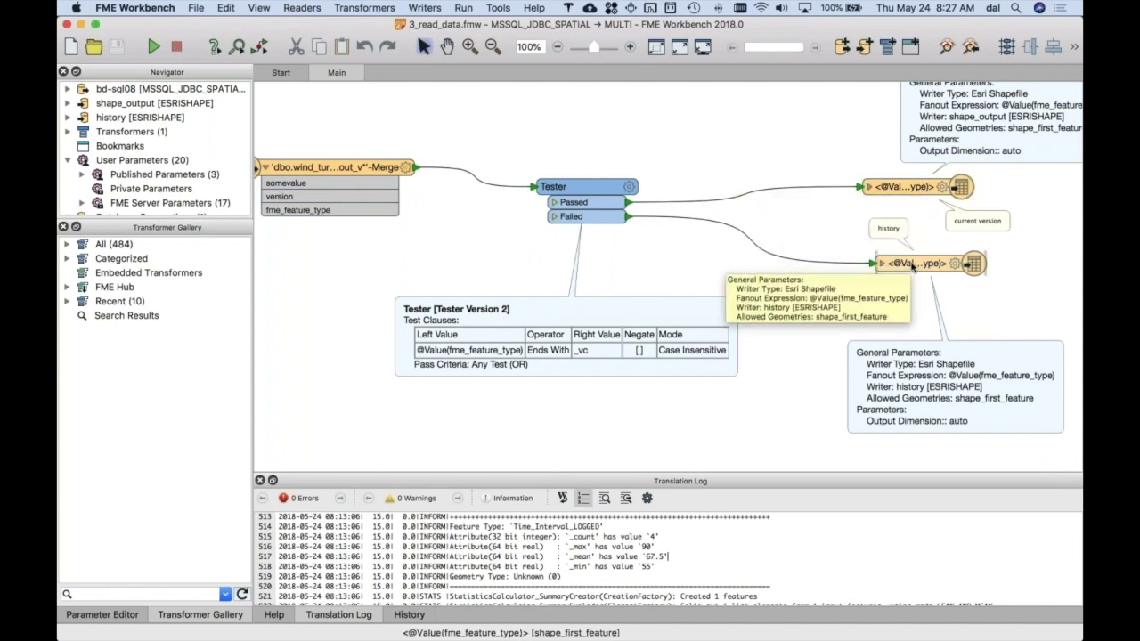
mouse_move(392, 167)
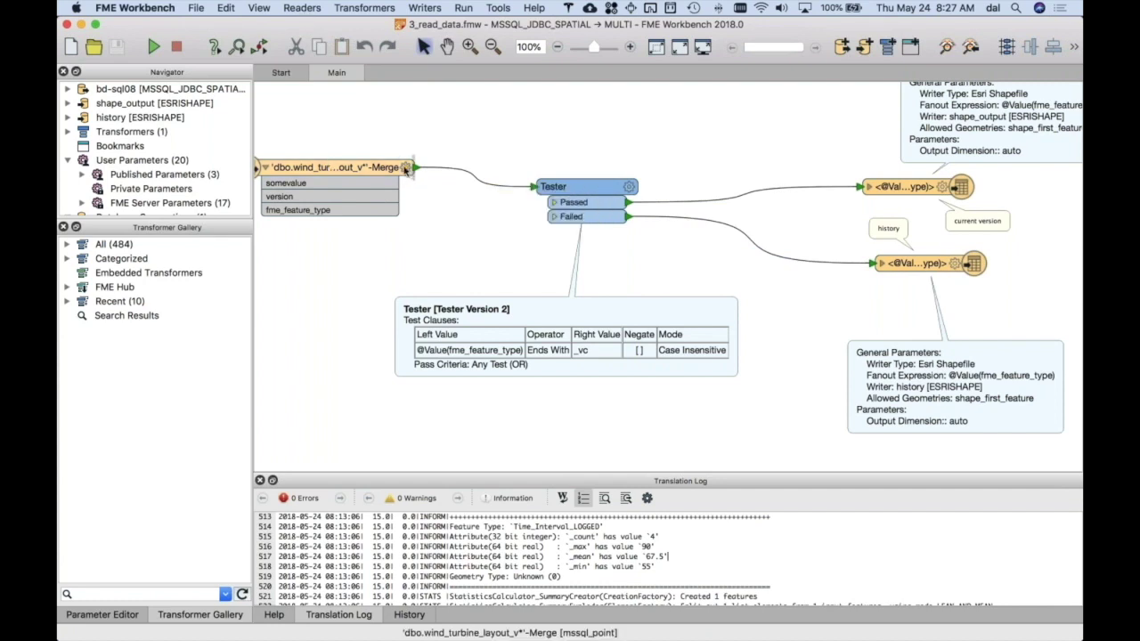
click(405, 168)
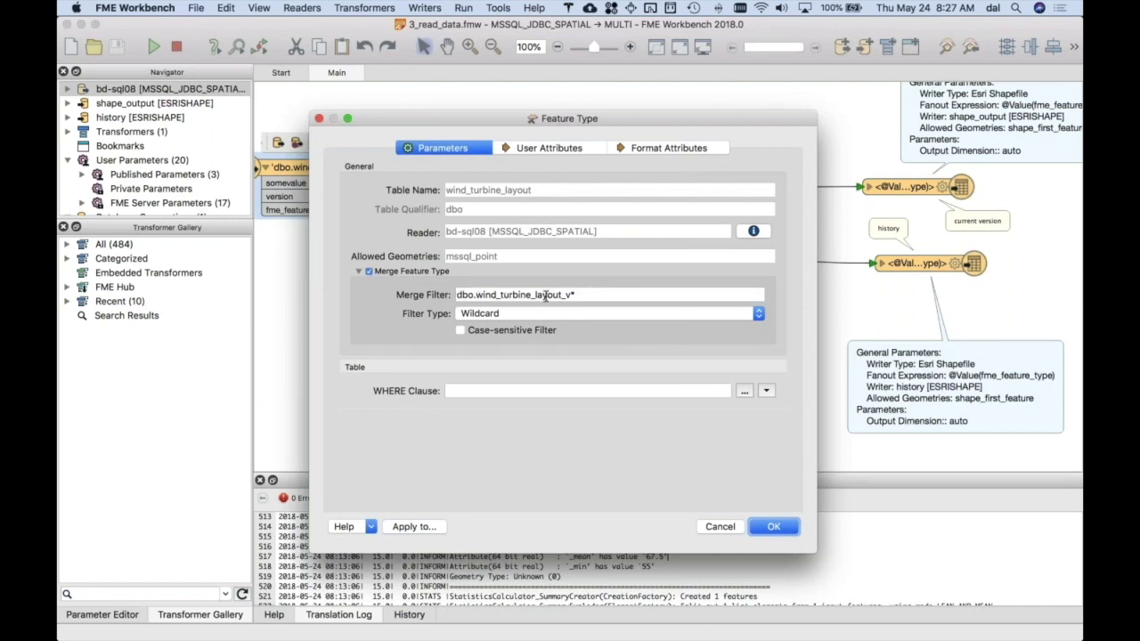
drag(457, 295, 585, 297)
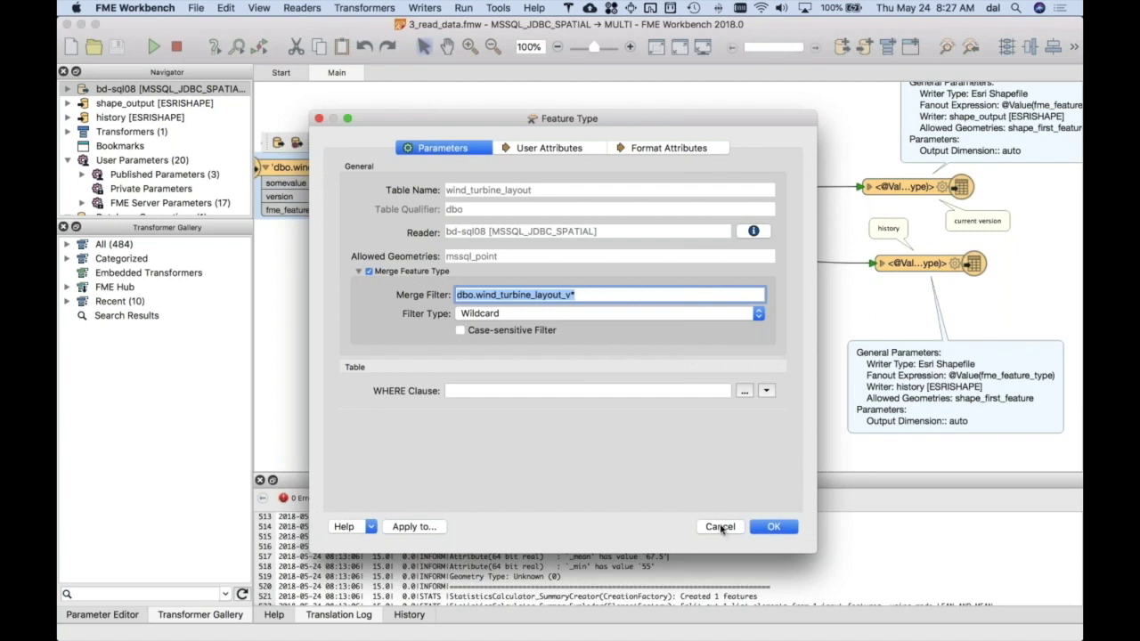
click(719, 527)
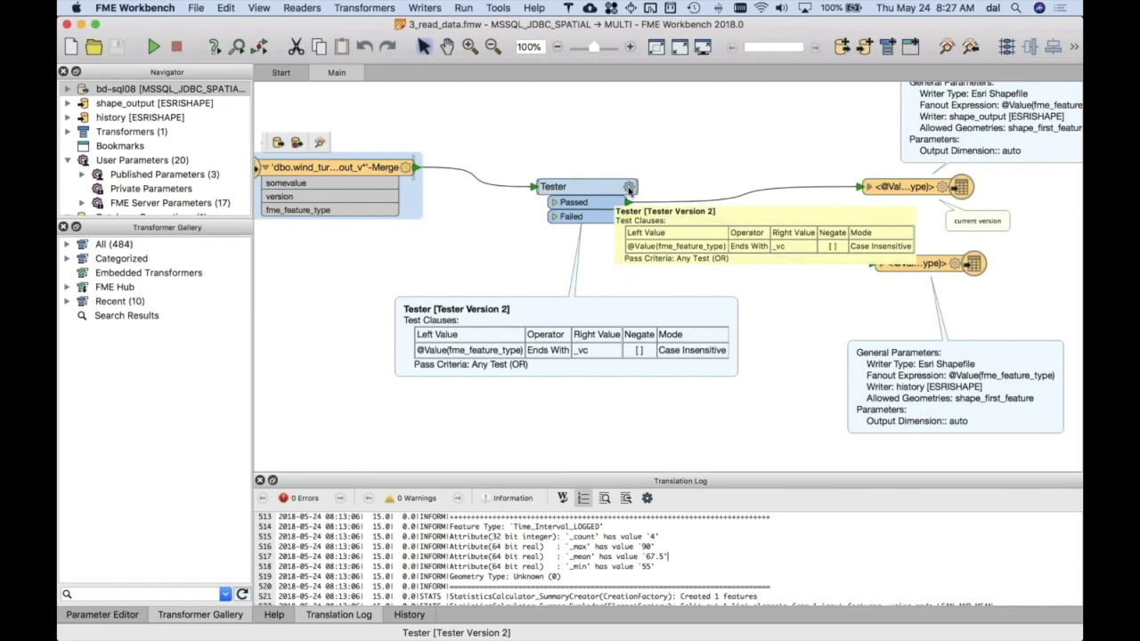
click(628, 189)
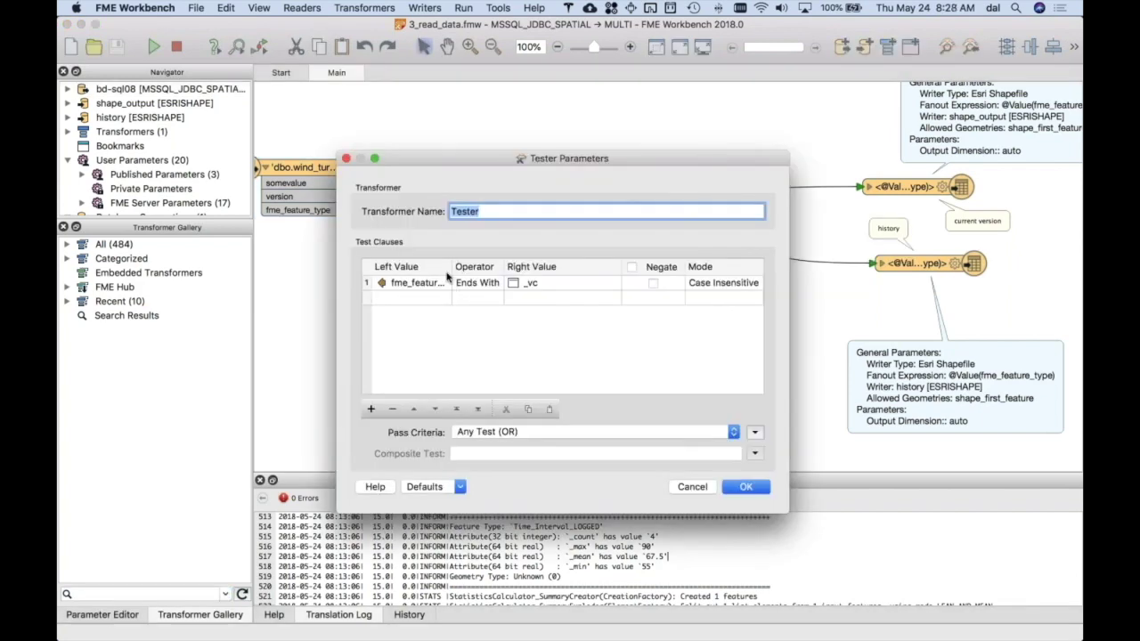
drag(451, 267, 487, 267)
click(691, 486)
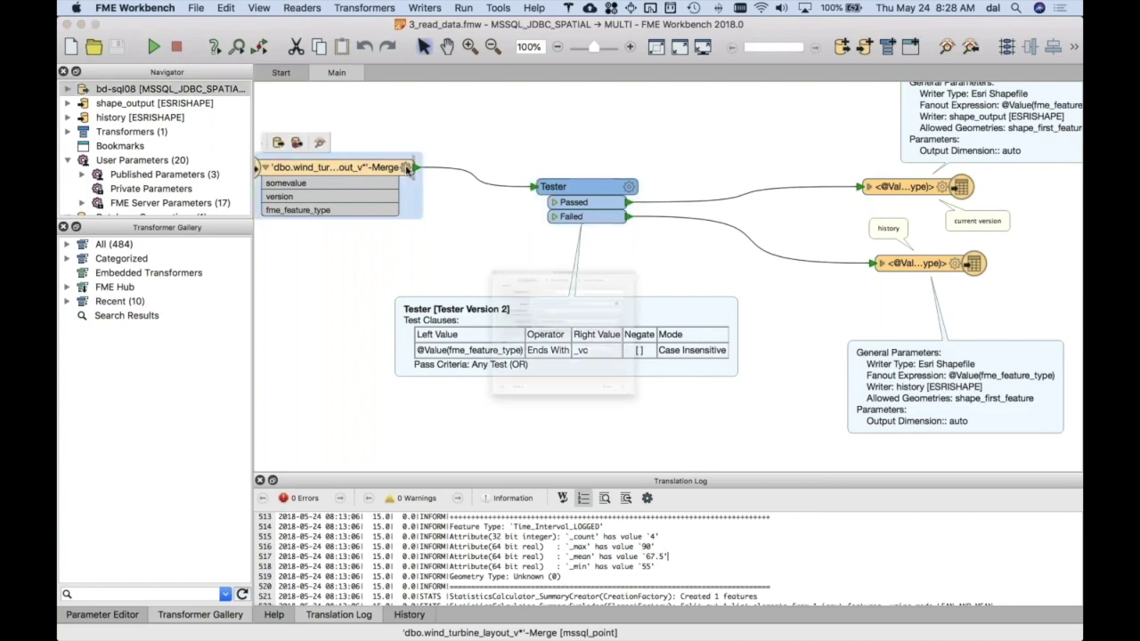
double_click(338, 167)
click(661, 148)
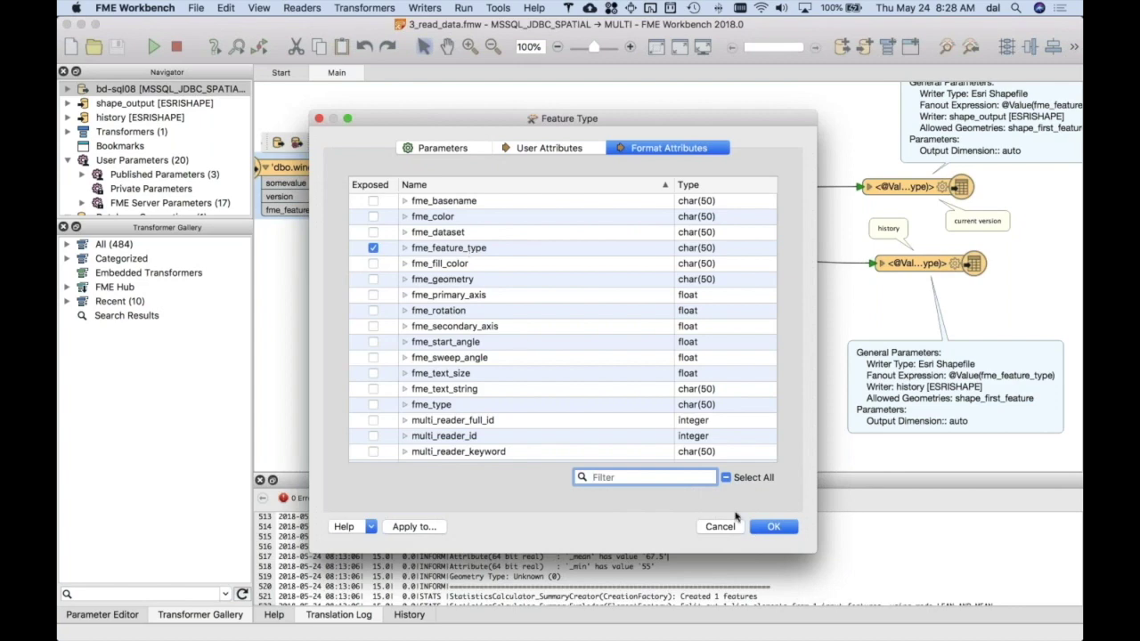
click(719, 526)
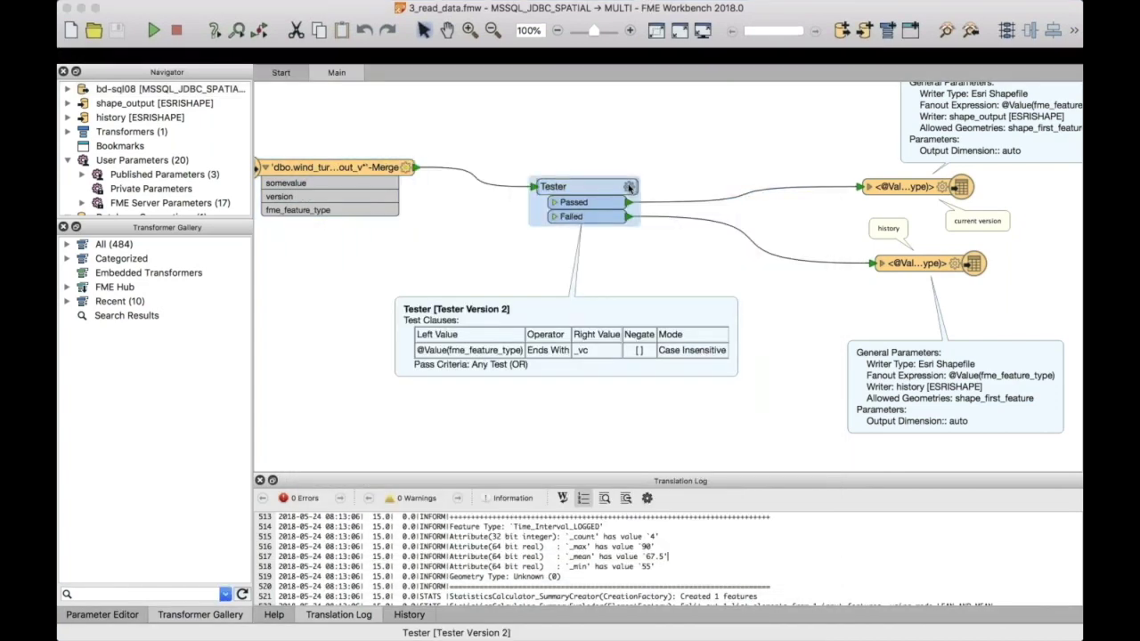
double_click(552, 185)
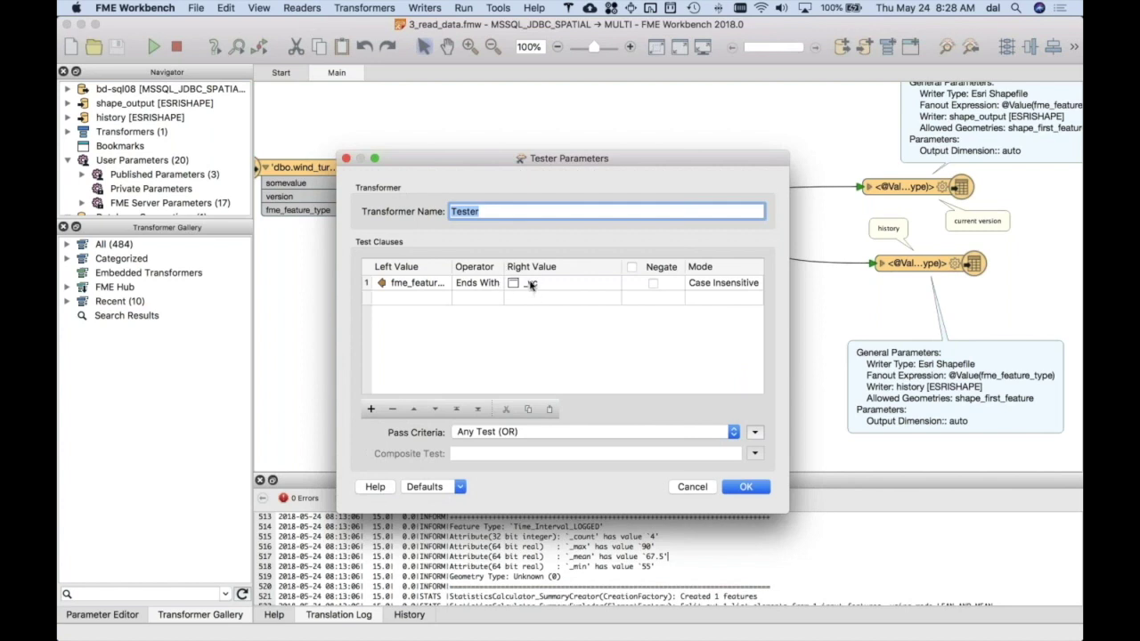
click(691, 486)
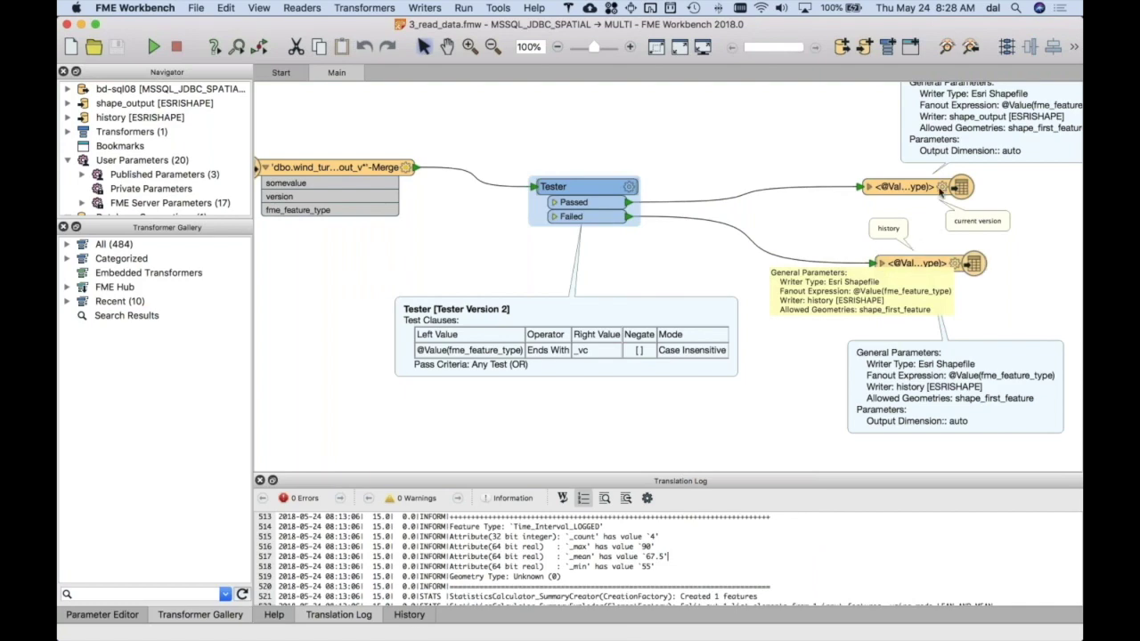
Check the shape_output writer's Shapefile Name choices without changes, then run the workspace
double_click(901, 188)
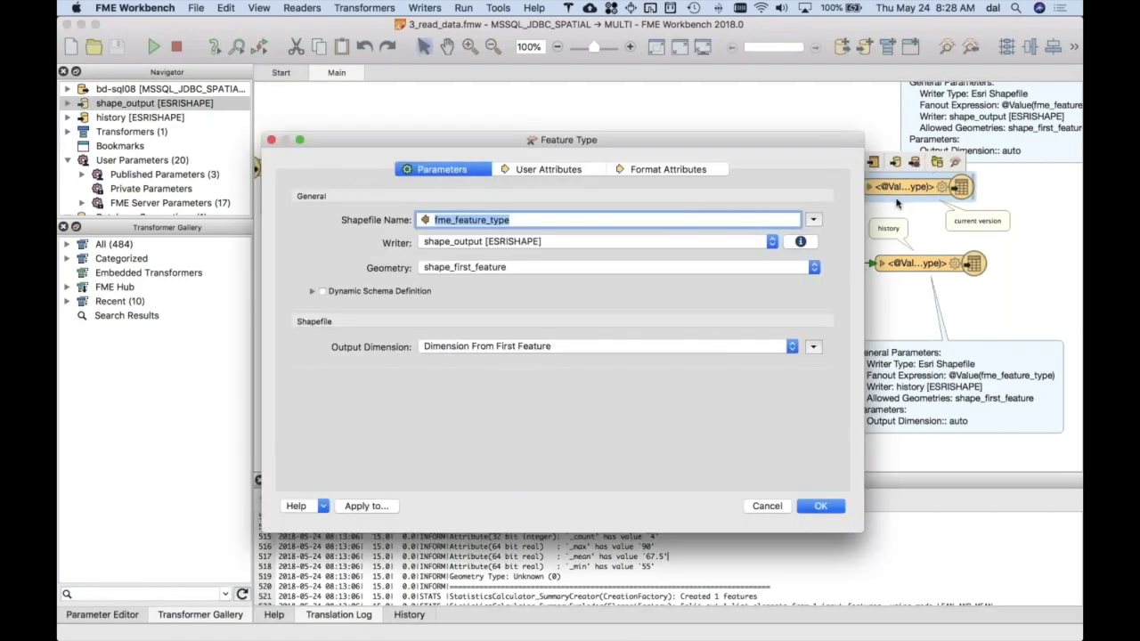
click(813, 221)
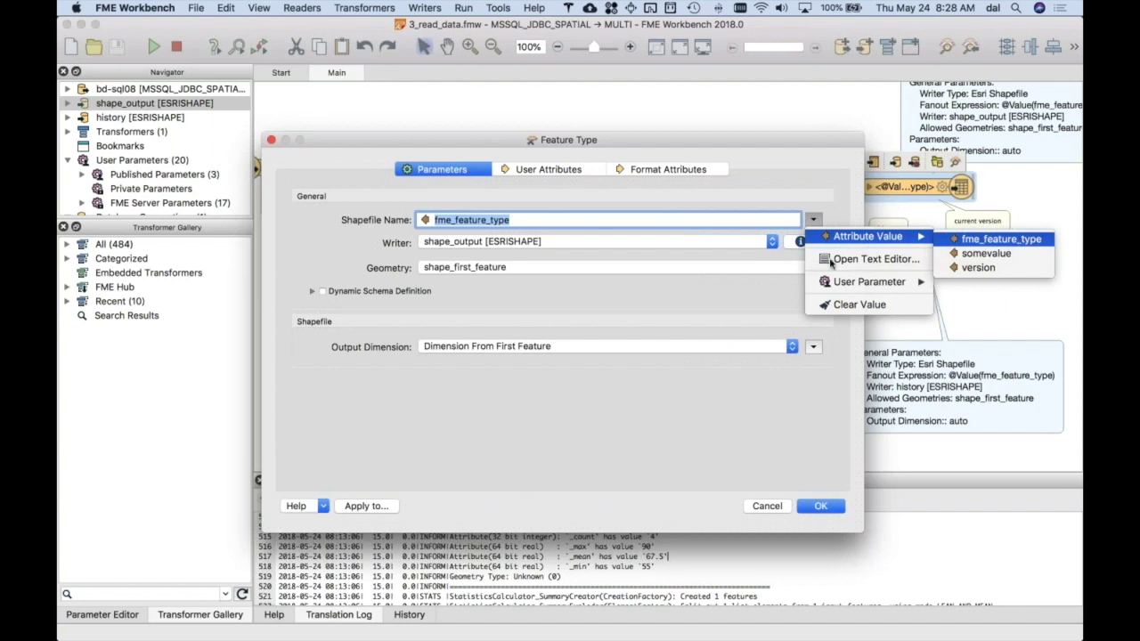
click(715, 489)
click(767, 506)
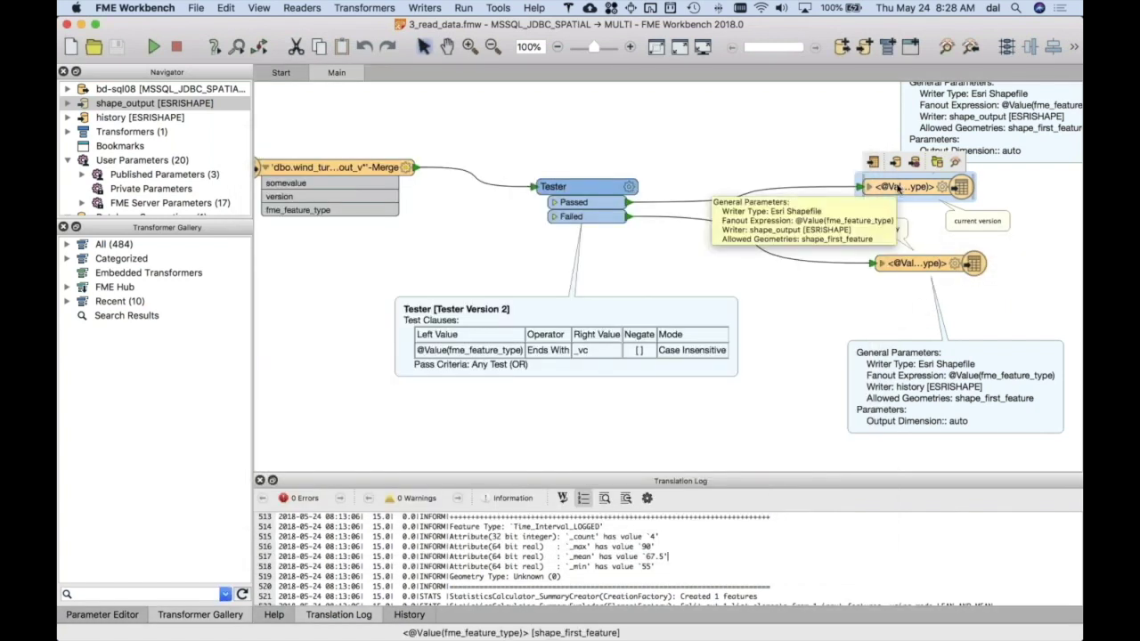
key(super+r)
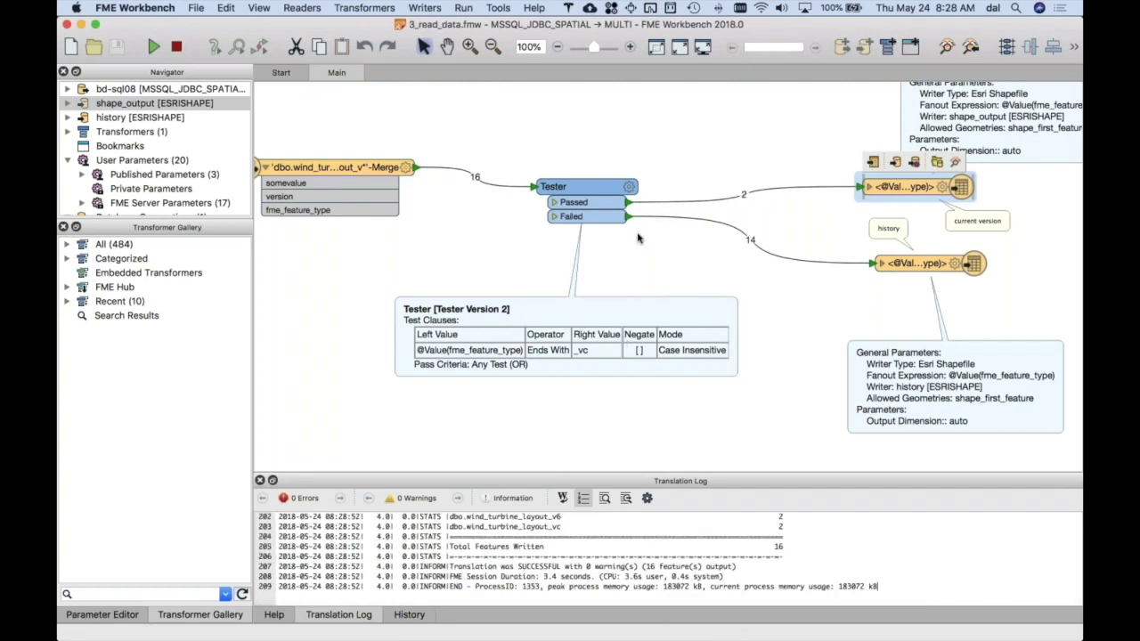
Scroll the Translation Log to the Features Written Summary totalling 16 features
scroll(626, 221, right, 1)
scroll(645, 210, right, 2)
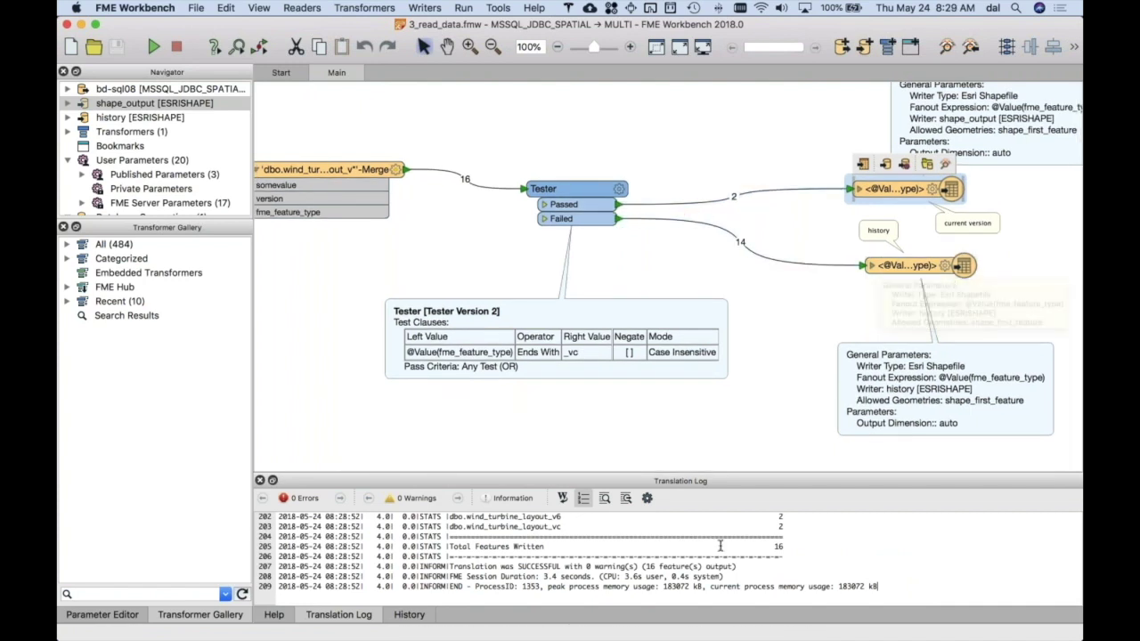
scroll(719, 545, up, 3)
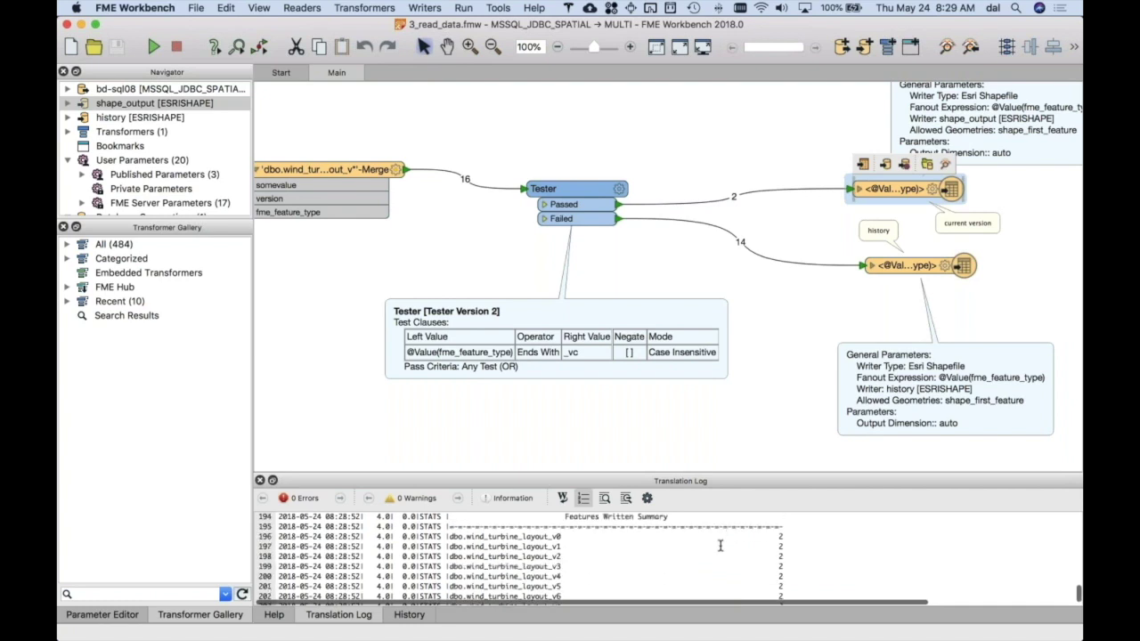
scroll(719, 546, down, 1)
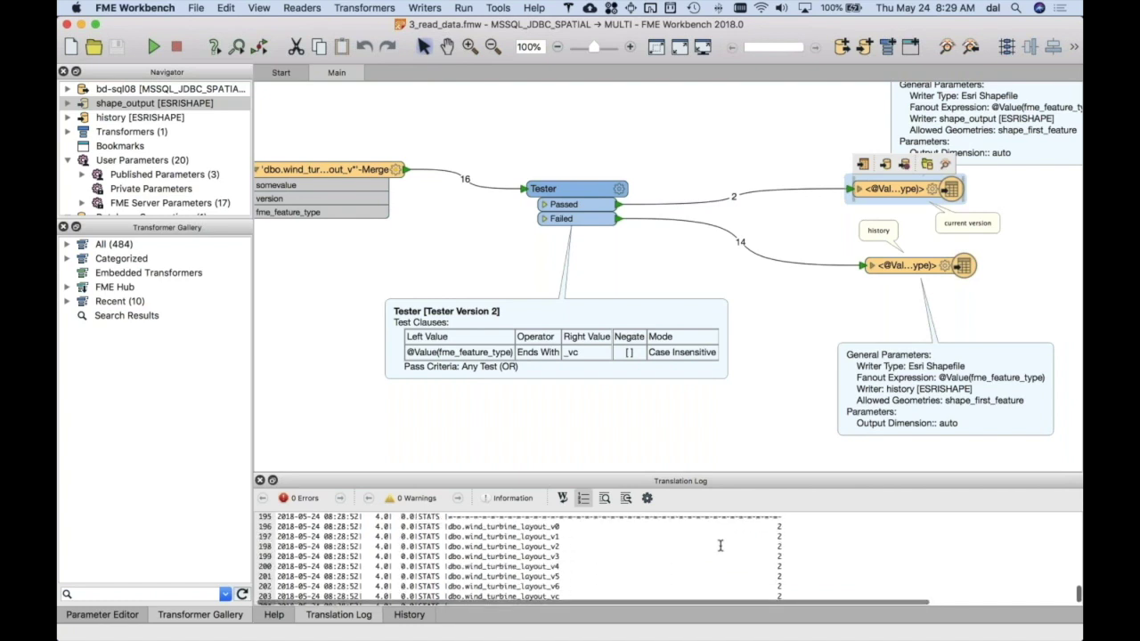
scroll(703, 551, down, 1)
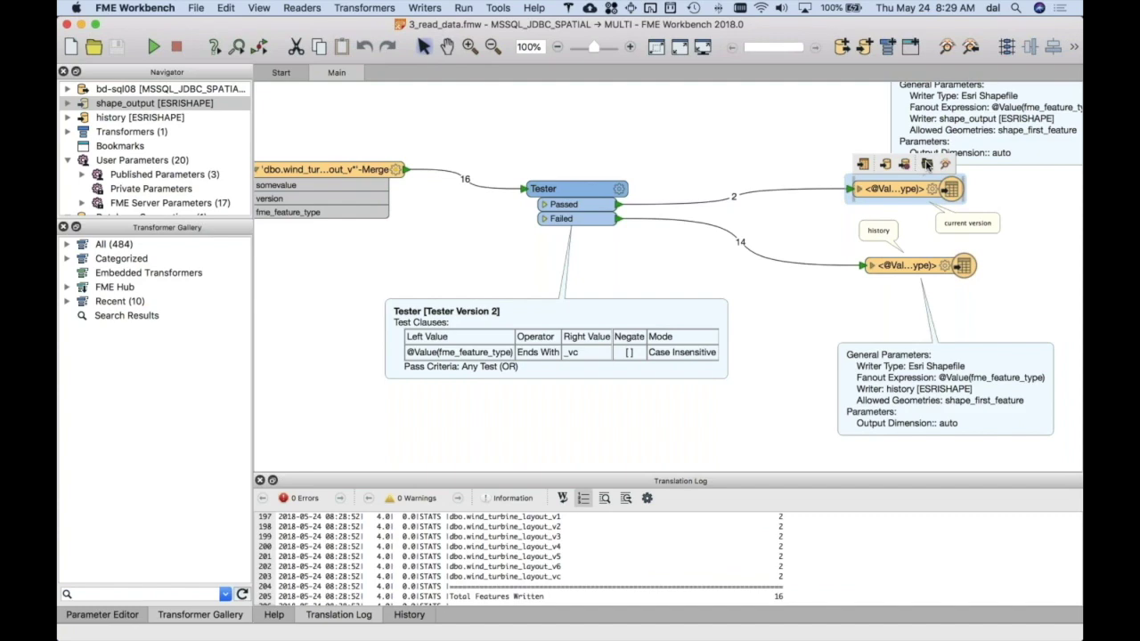
click(926, 165)
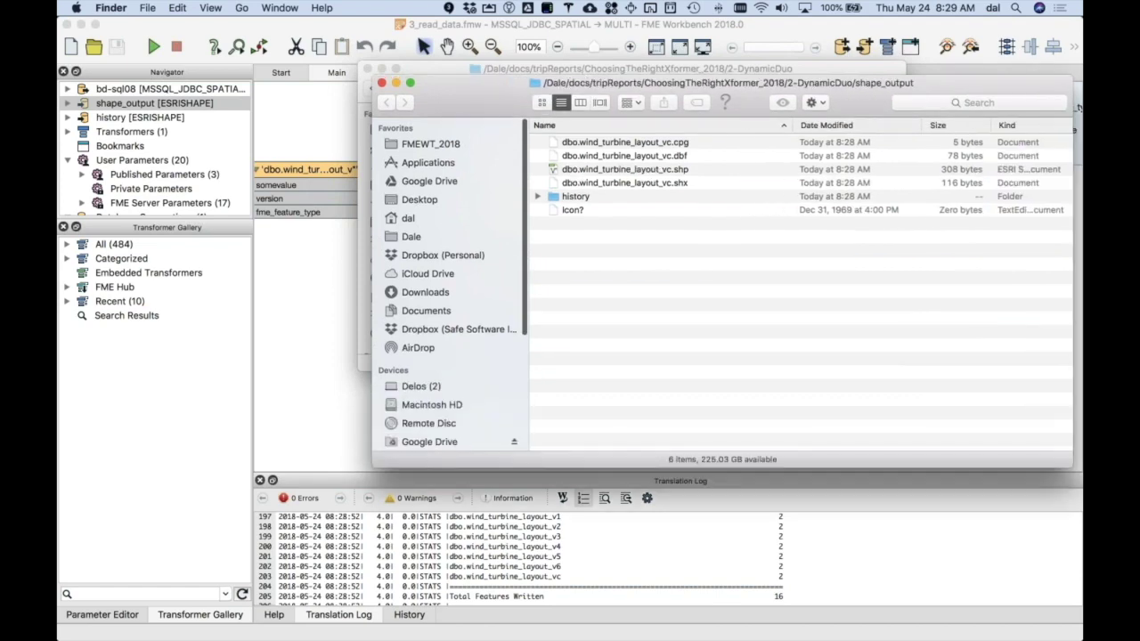
click(537, 196)
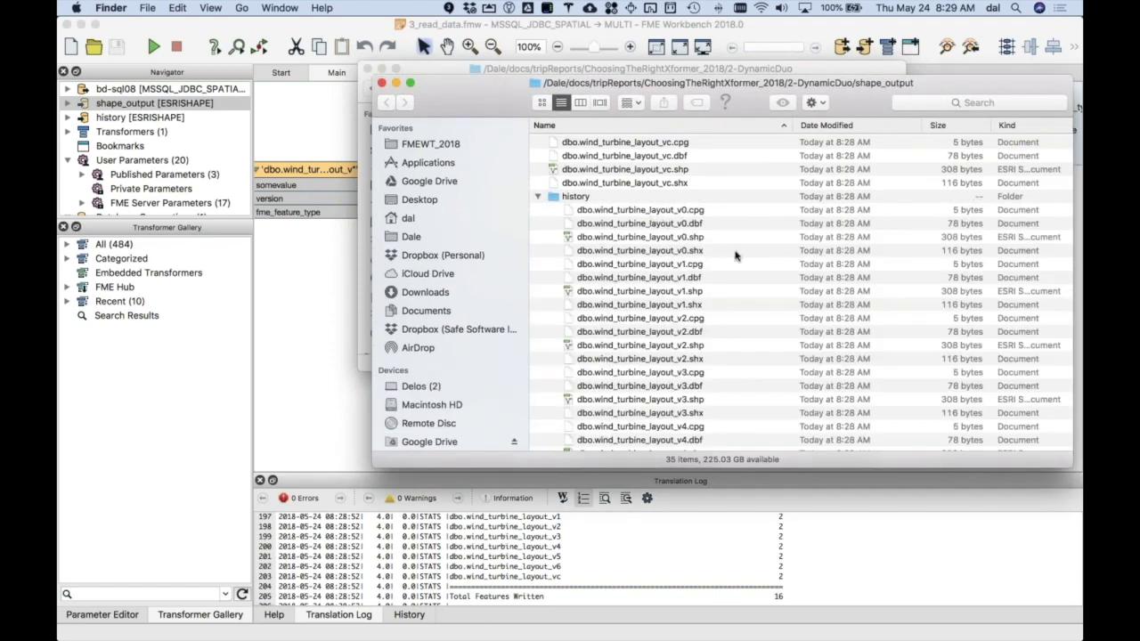
scroll(671, 265, down, 1)
scroll(671, 265, down, 5)
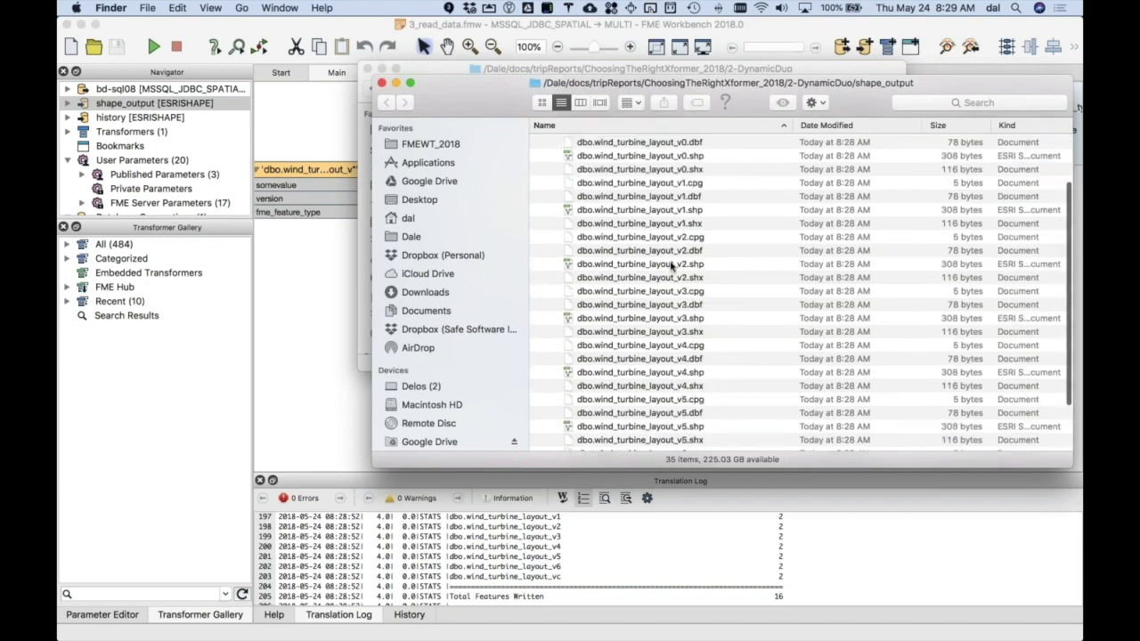
click(303, 293)
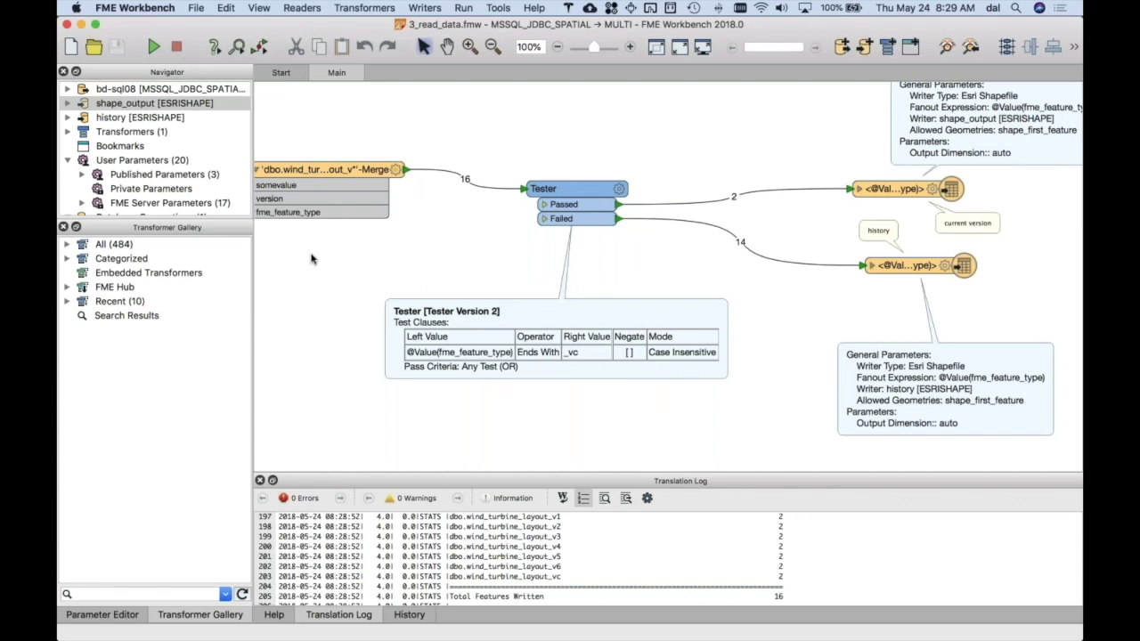
Review the merge reader's settings and close them unchanged
click(396, 171)
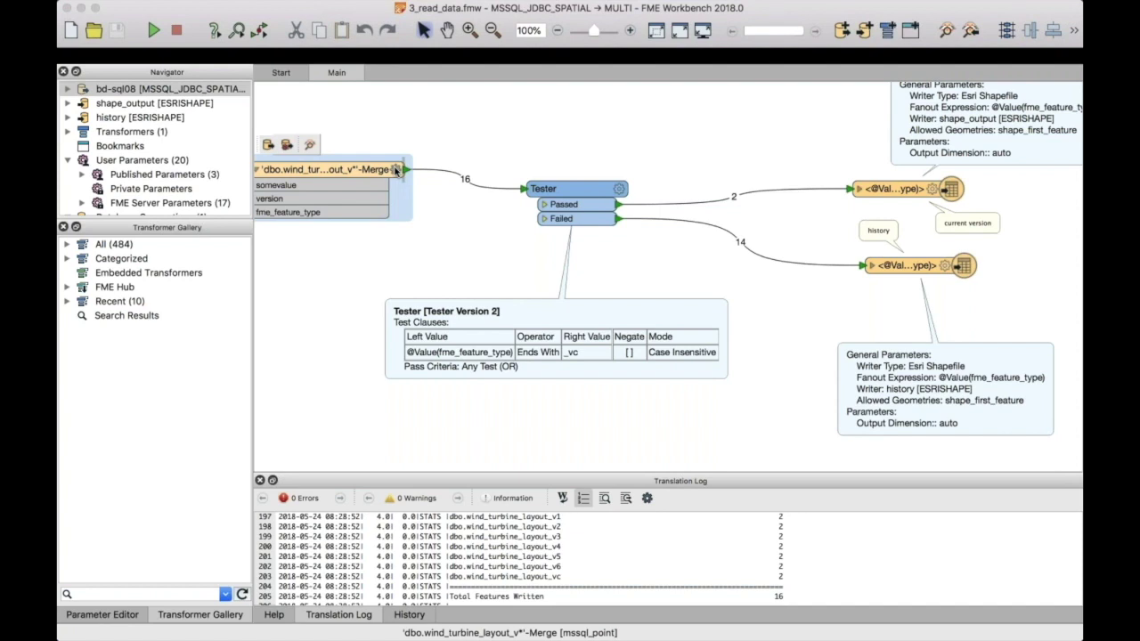
click(396, 171)
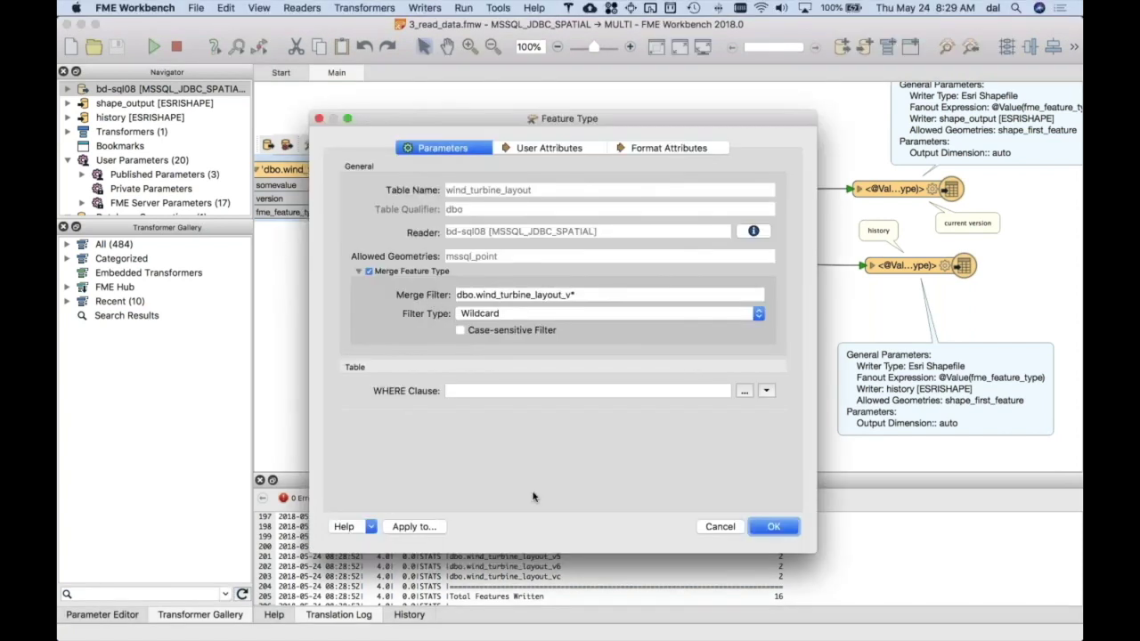
click(739, 527)
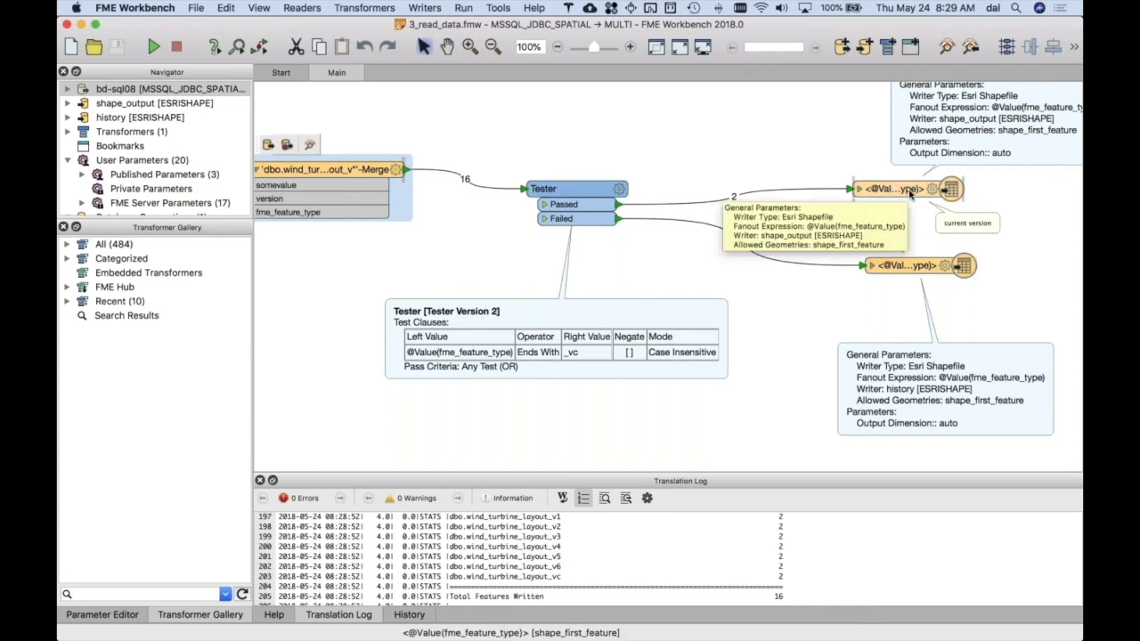
Inspect the shape_output writer's user attributes, cancel, and bring up the app switcher
click(860, 195)
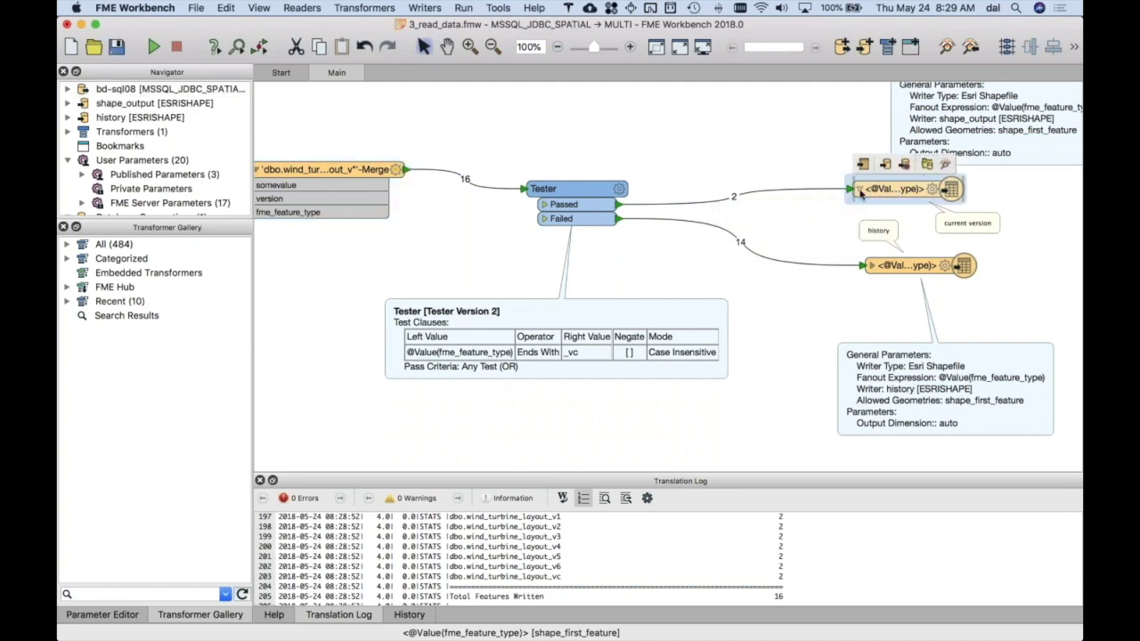
click(932, 188)
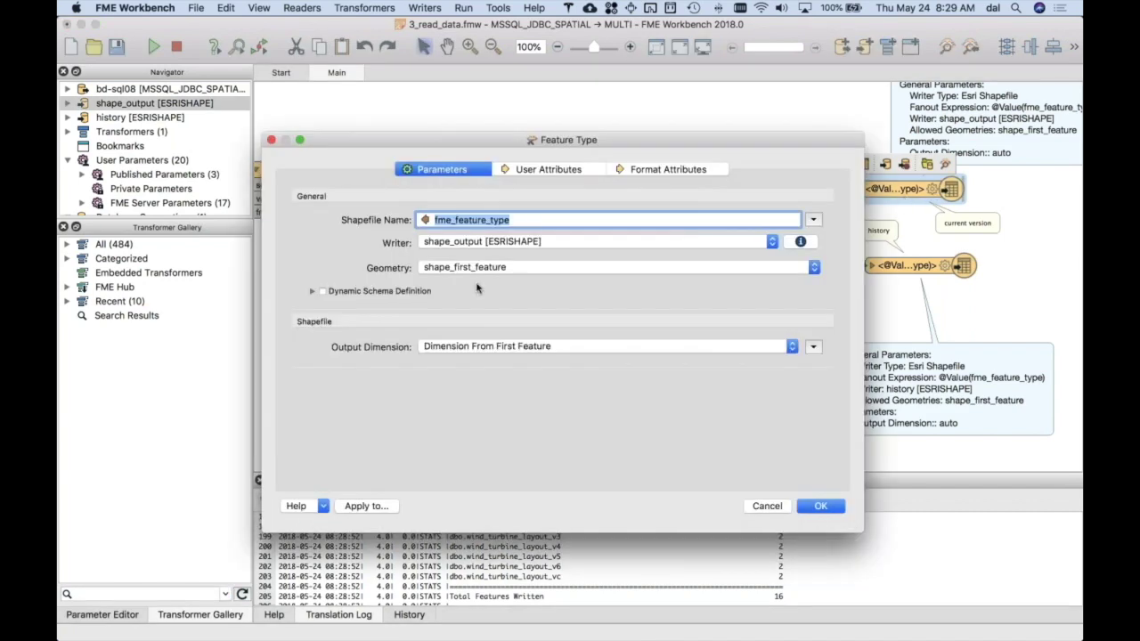
click(548, 171)
click(771, 504)
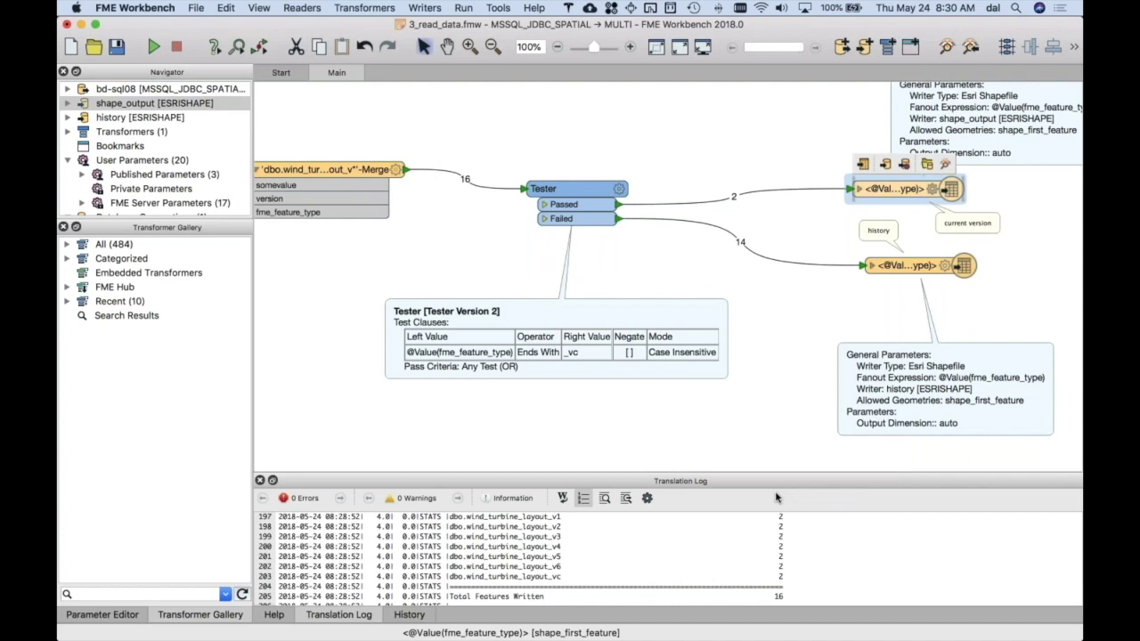
key(super+Tab)
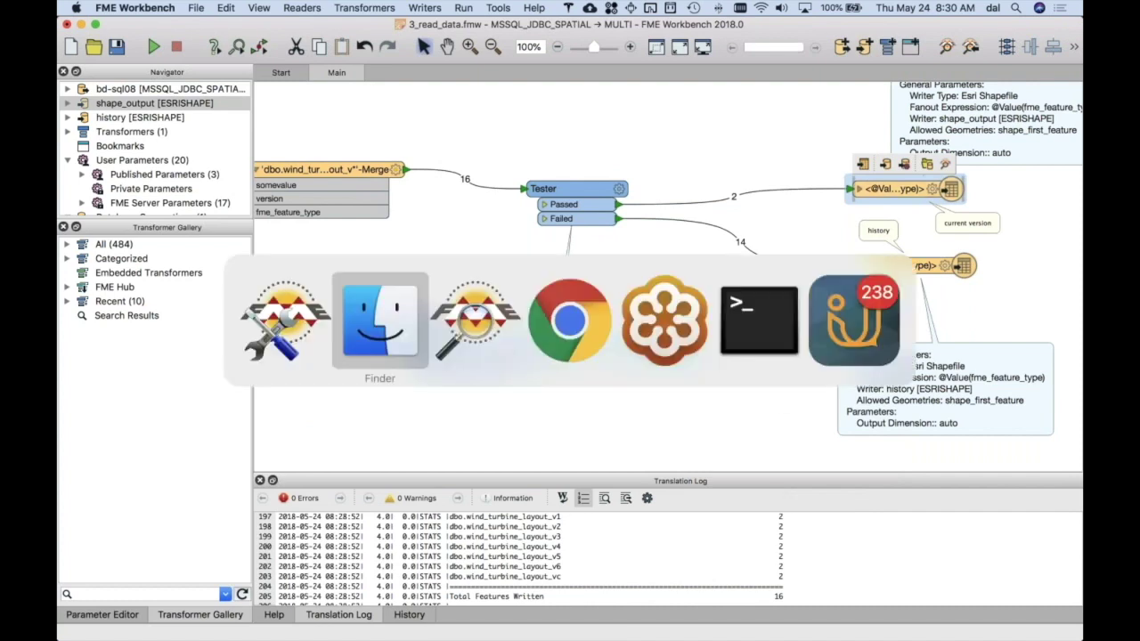
Advance the app switcher selection to FME Data Inspector
key(super+Tab)
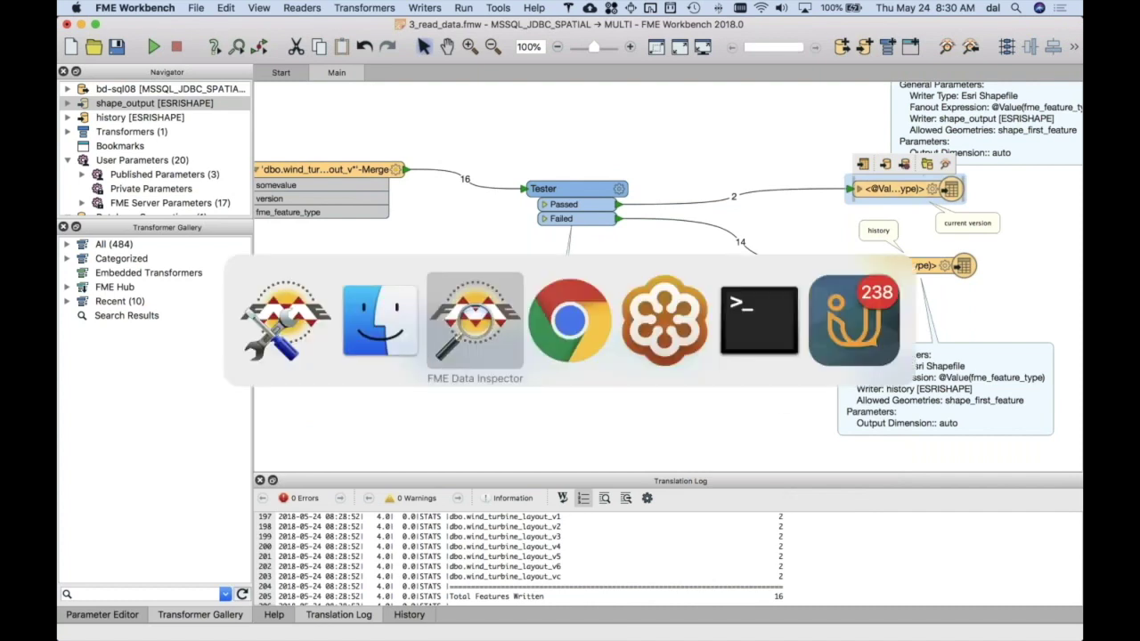